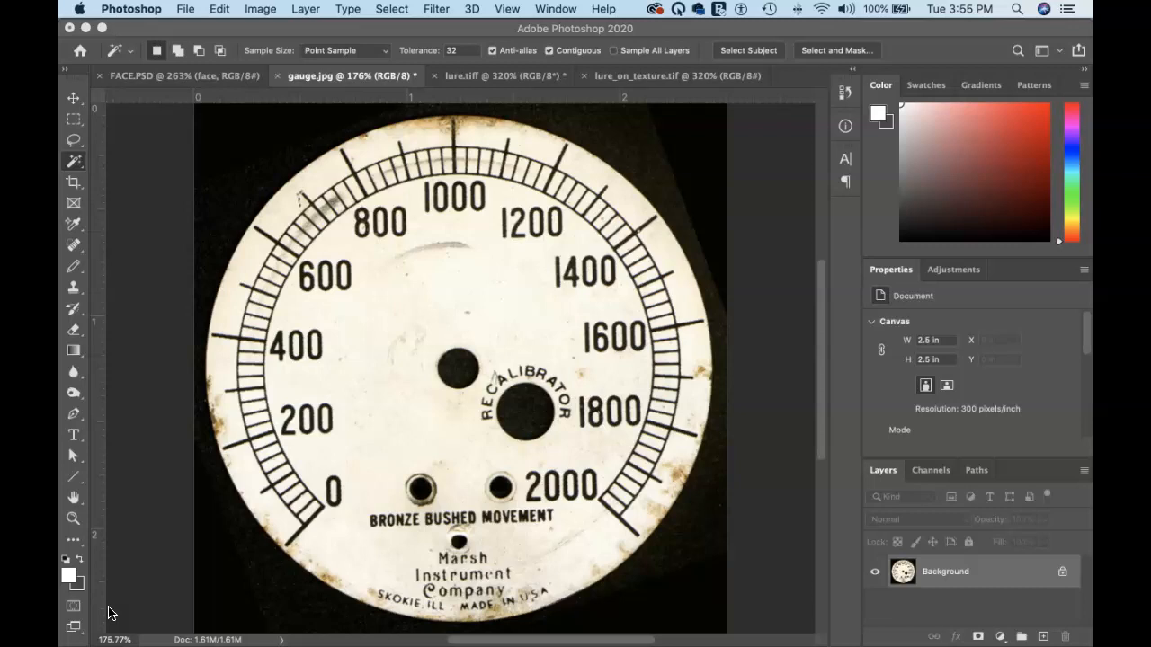
- Select the 1000 numeral at the top of the gauge face with the Rectangular Marquee tool
key("m")
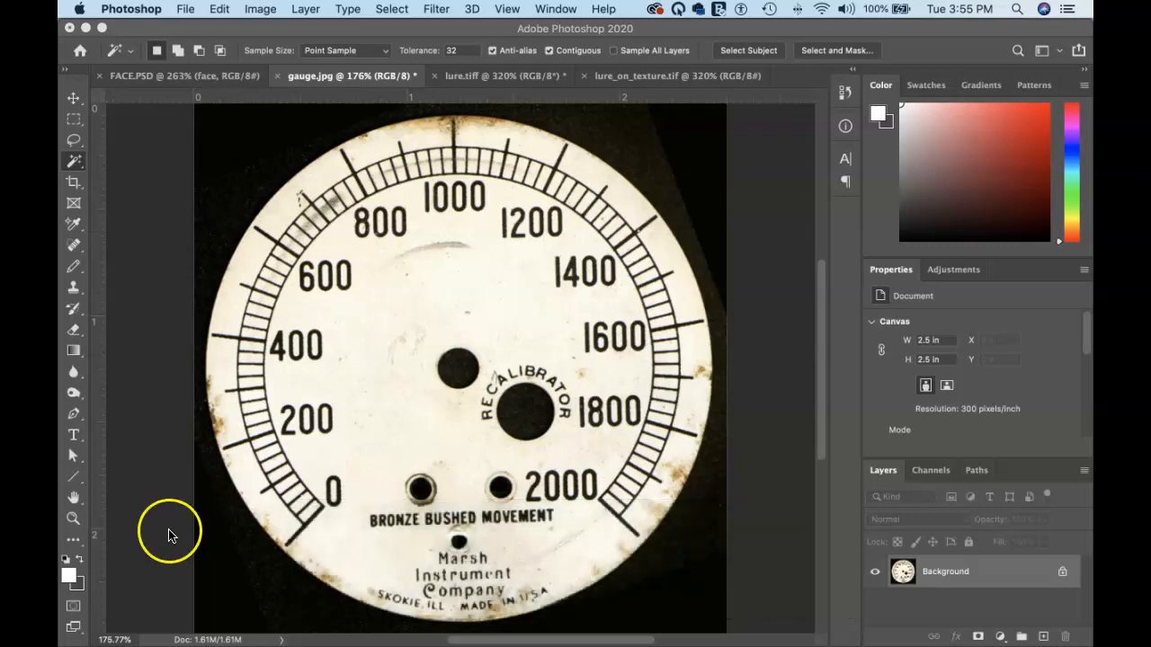
key("m")
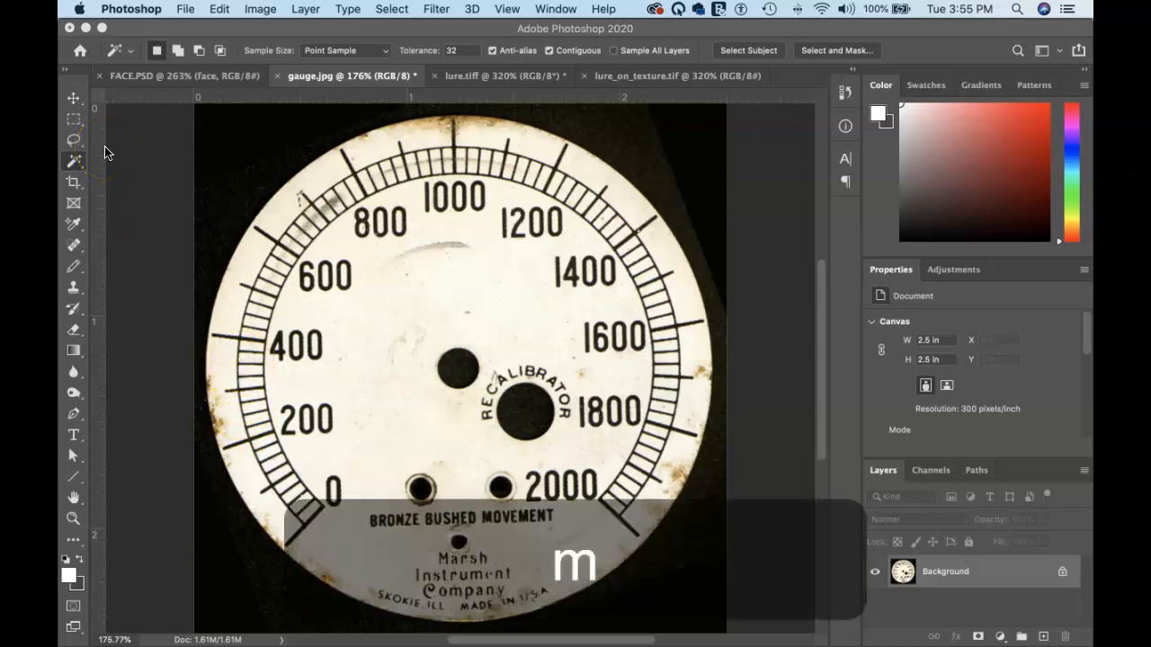
left_click(73, 120)
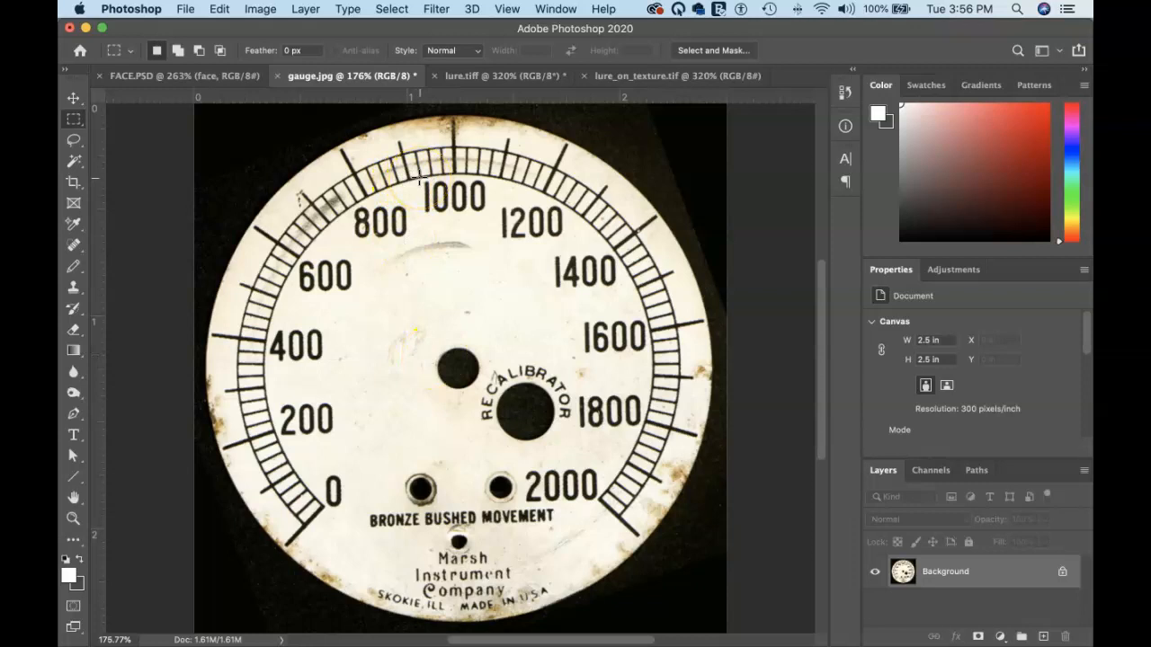
key("super+equal")
key("super+equal")
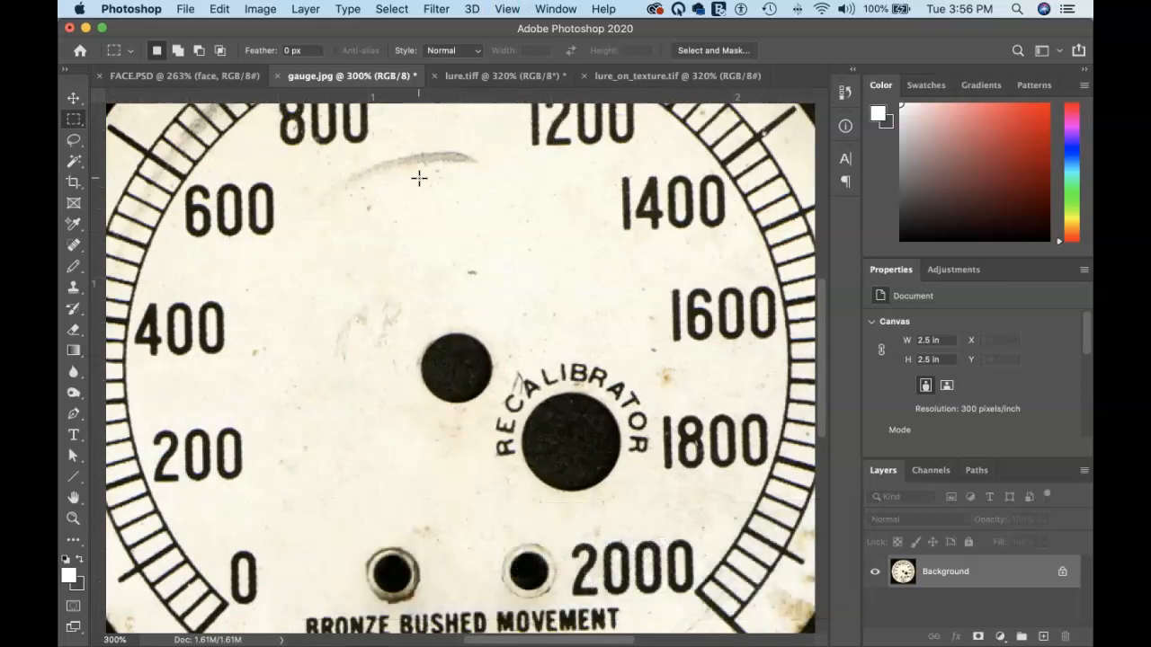
key("space")
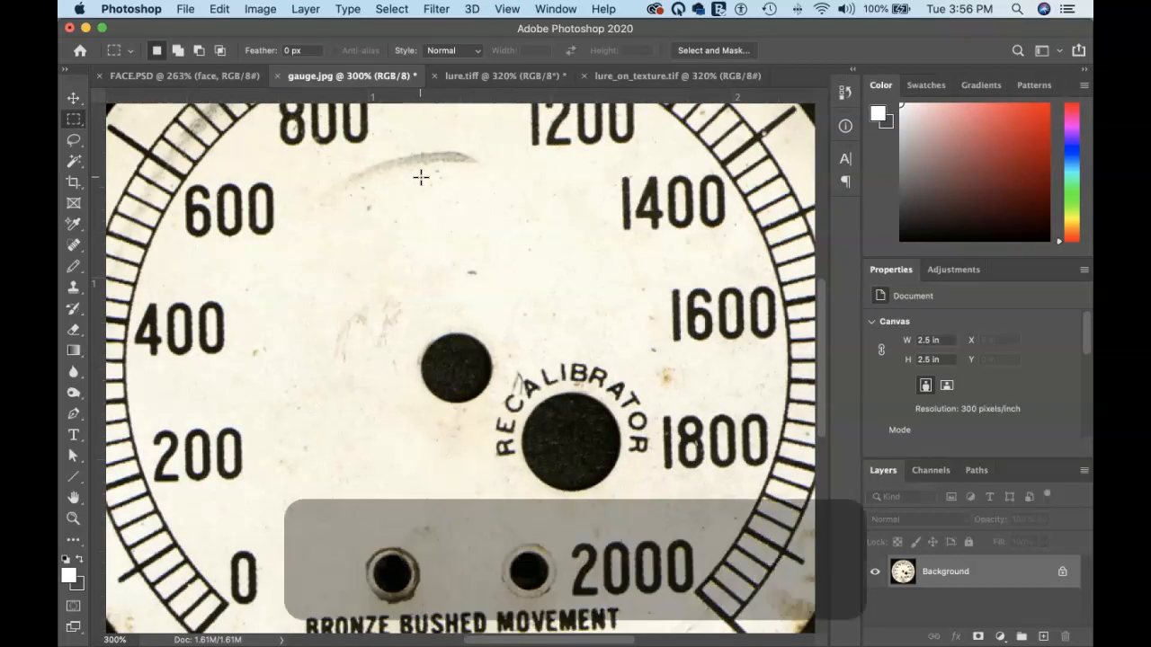
left_click_drag(426, 172, 437, 386)
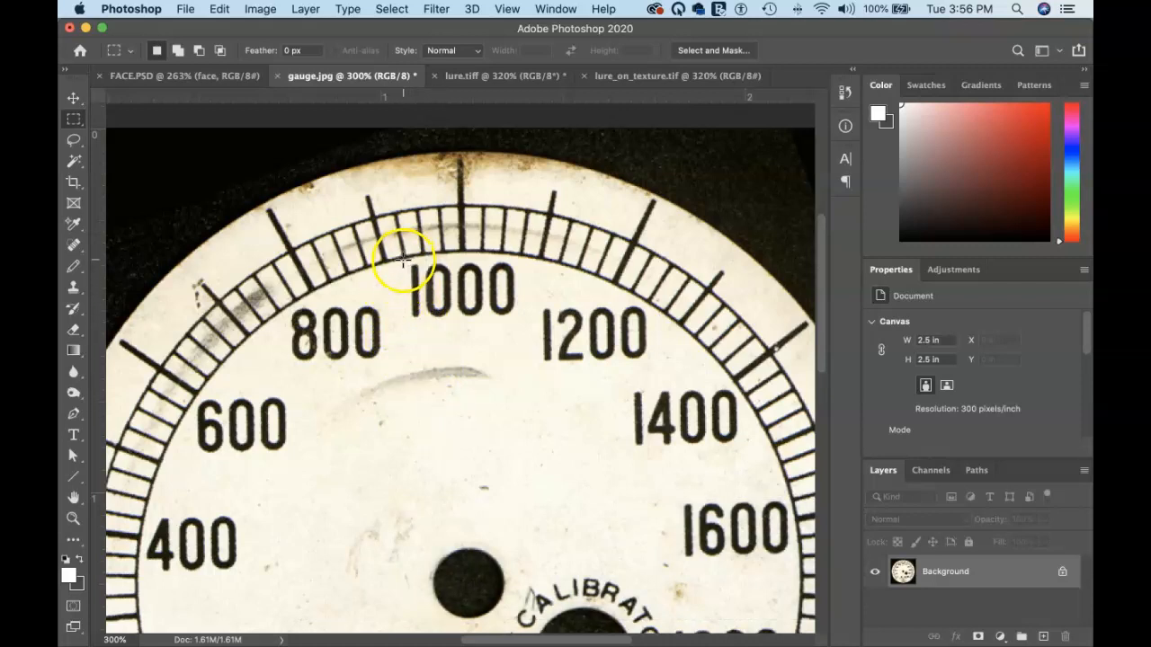
left_click(402, 259)
left_click_drag(402, 259, 521, 323)
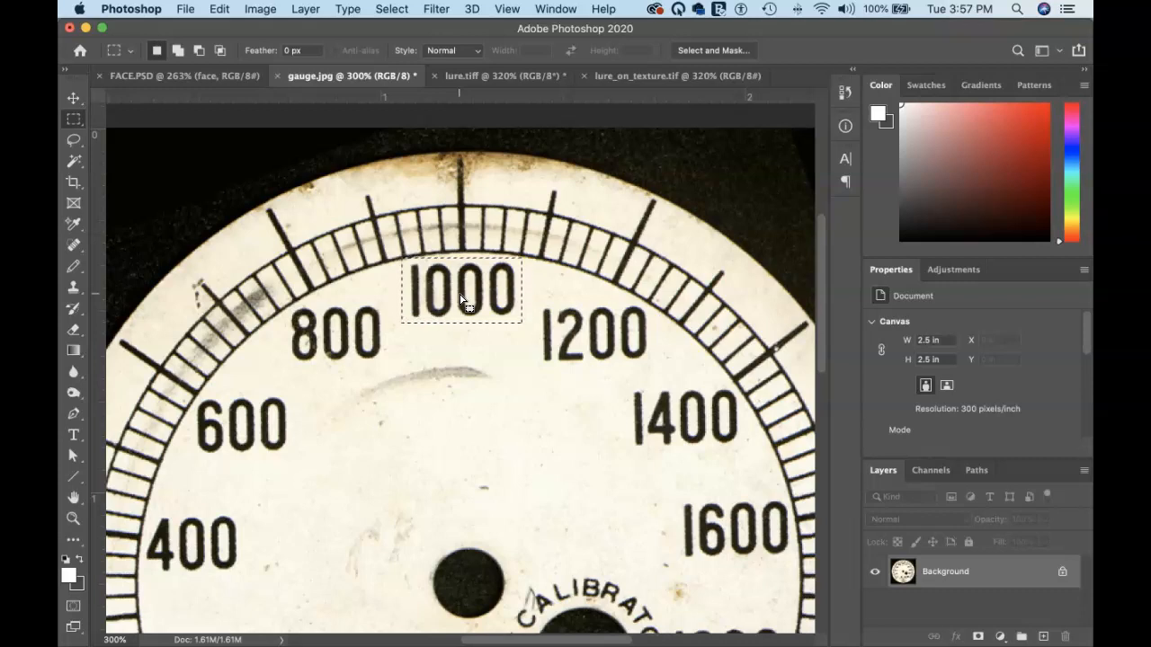
- Switch to the regular Brush tool and reset the foreground and background colors to the default black and white
key("b")
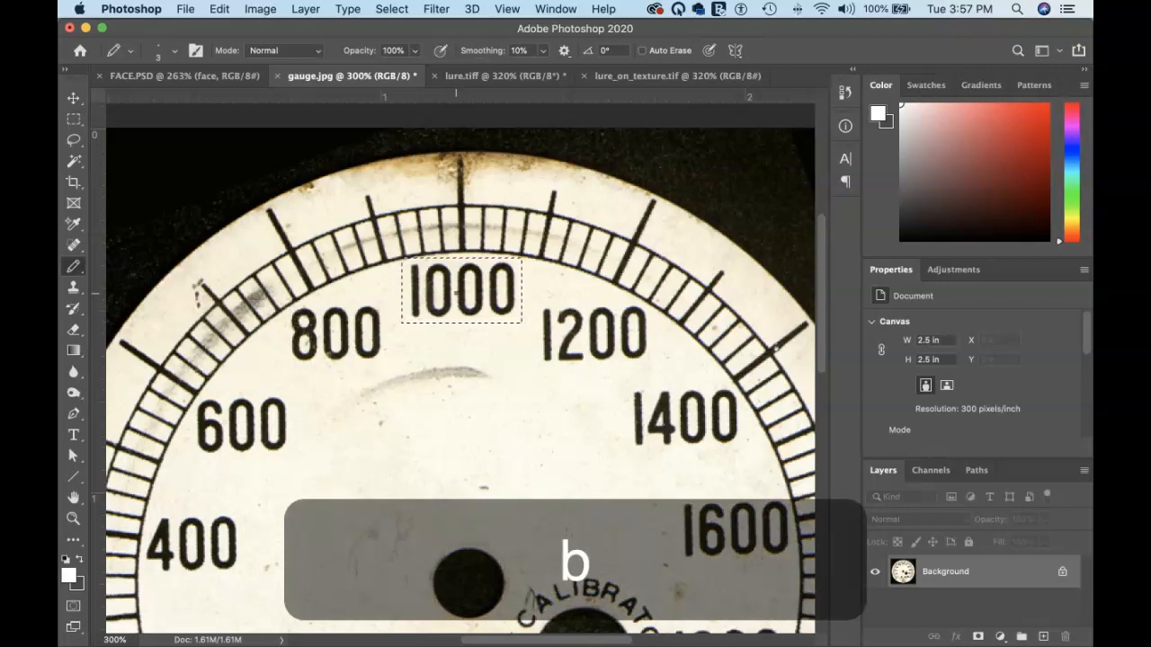
left_click(432, 289)
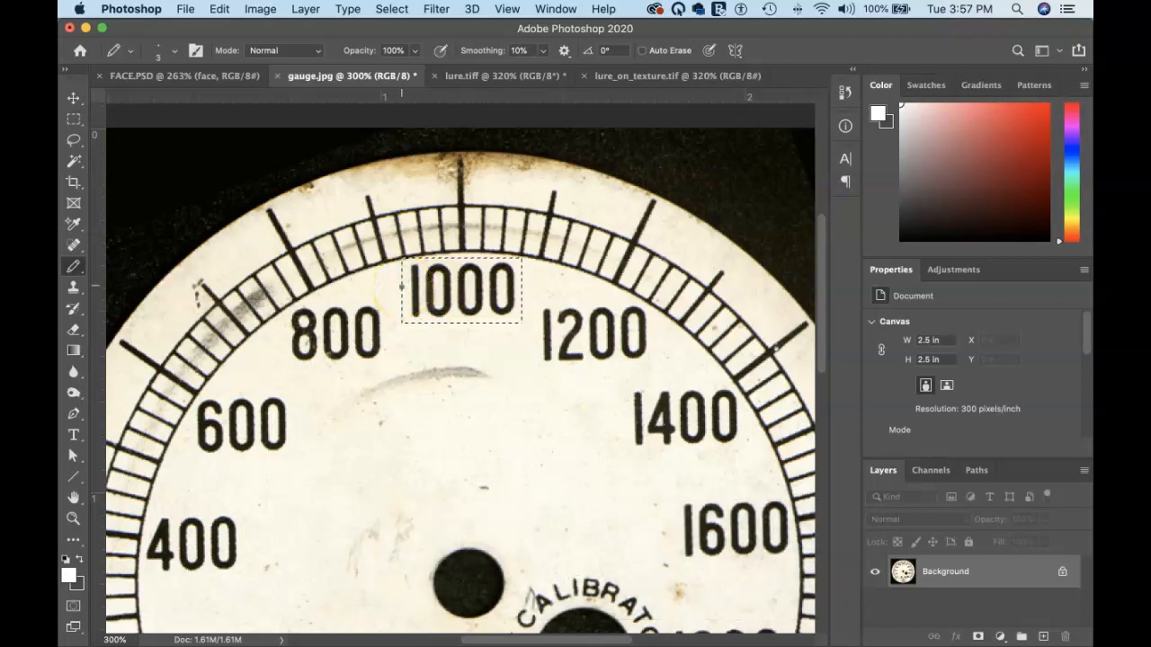
key("shift+b")
key("shift+b")
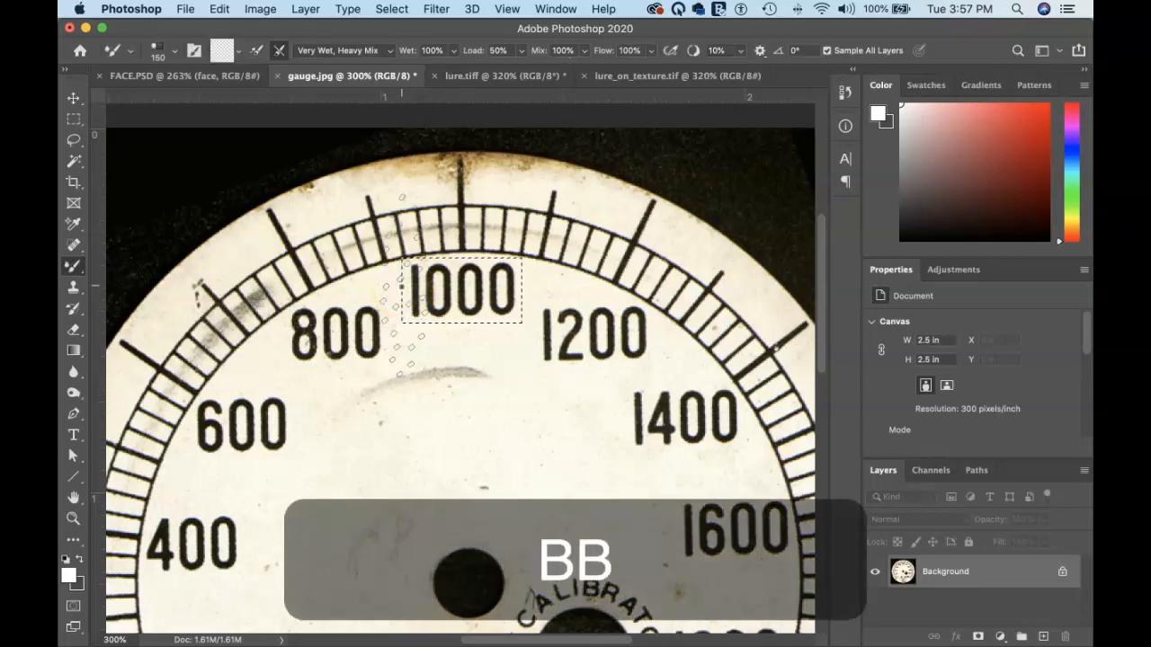
left_click(410, 261)
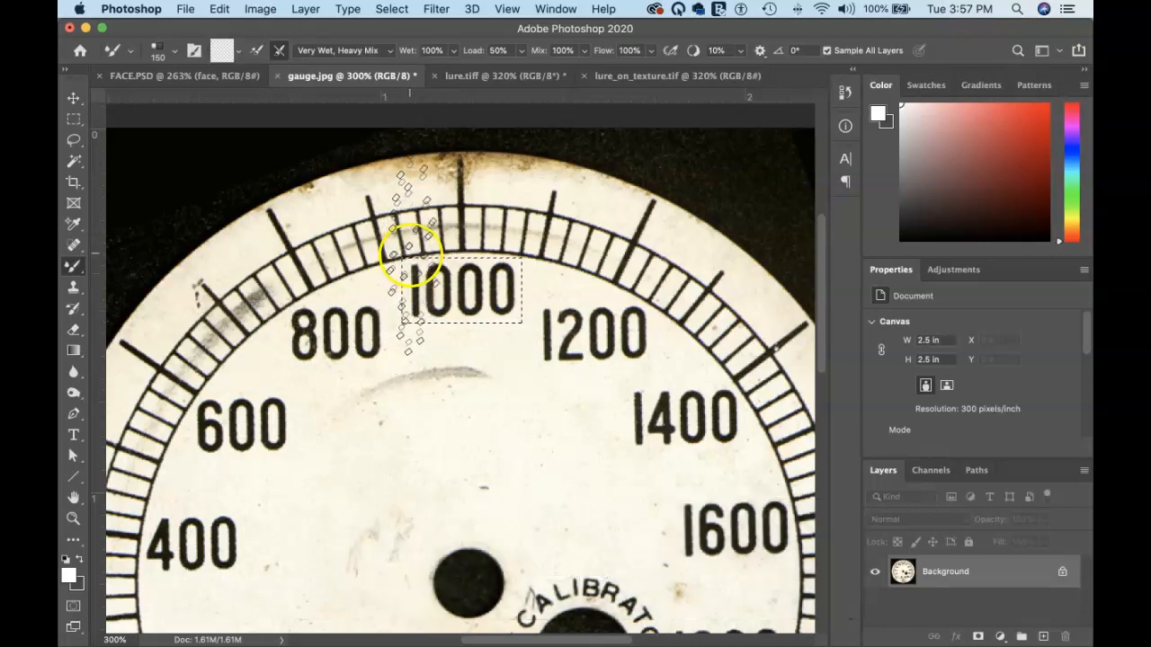
key("shift+b")
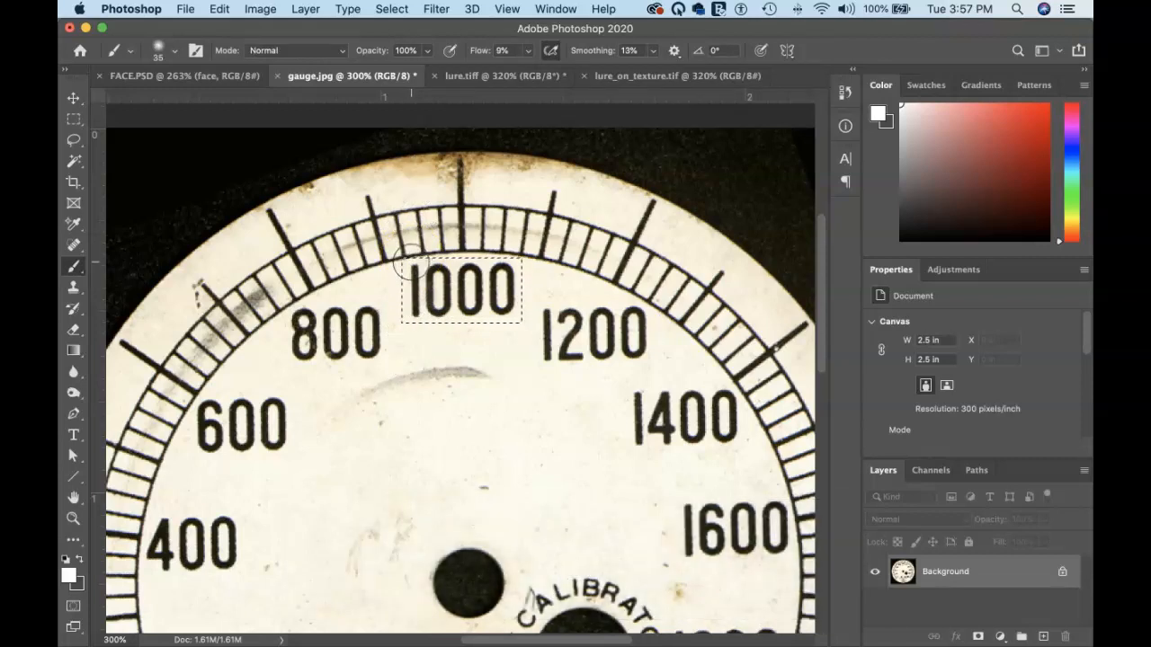
key("b")
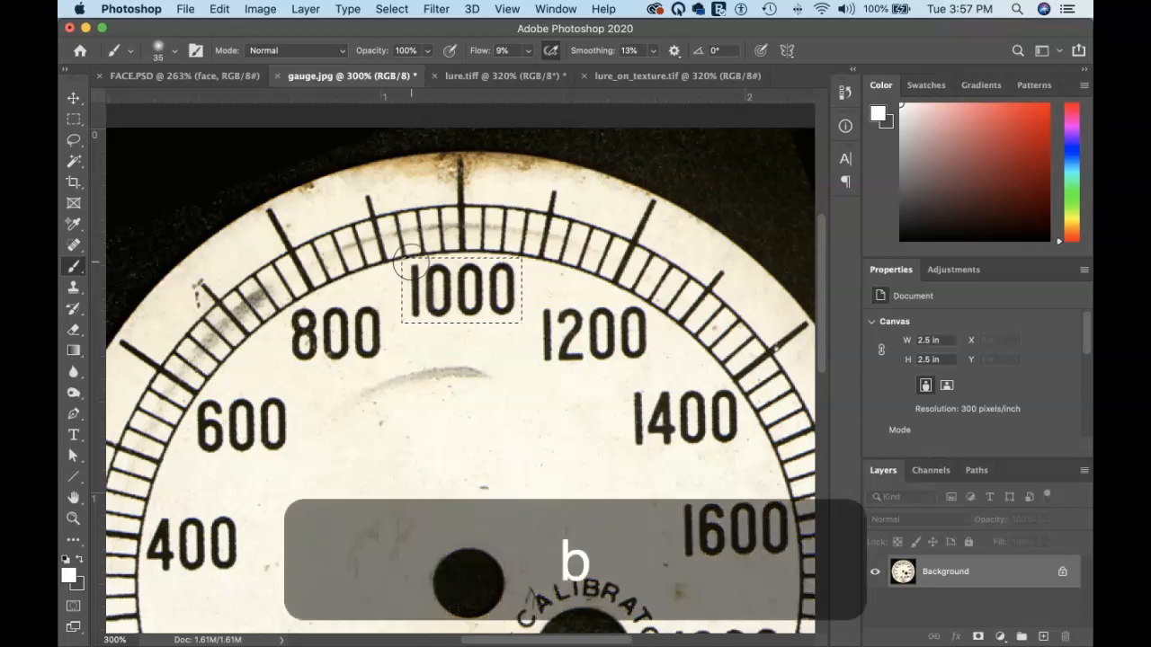
key("d")
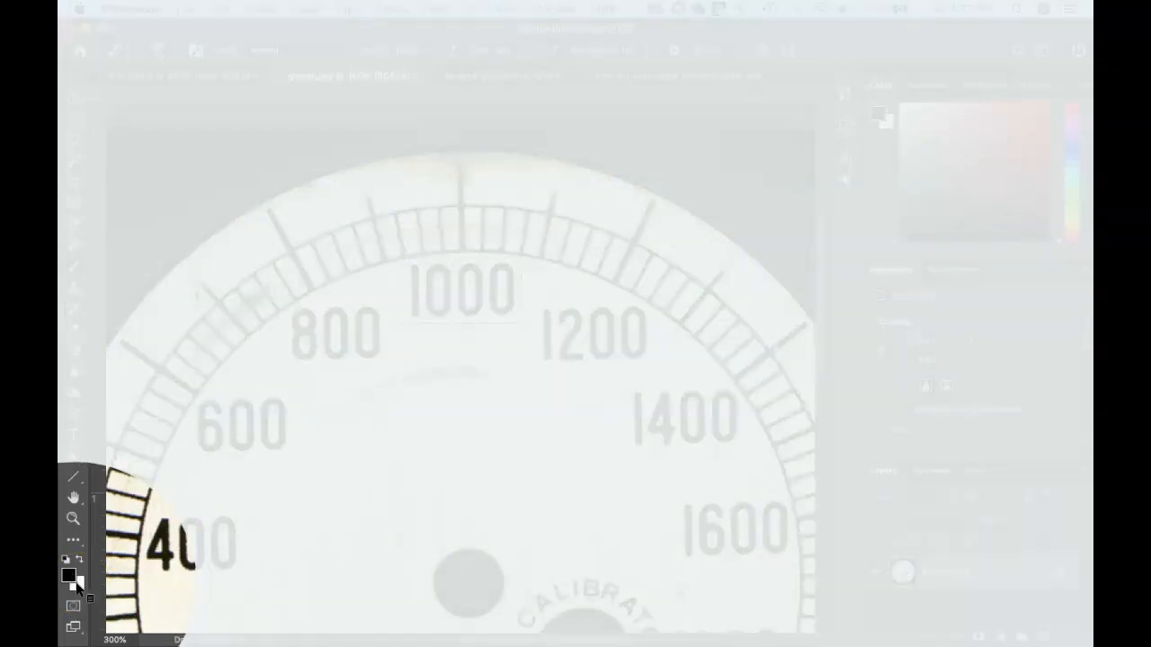
left_click(78, 584)
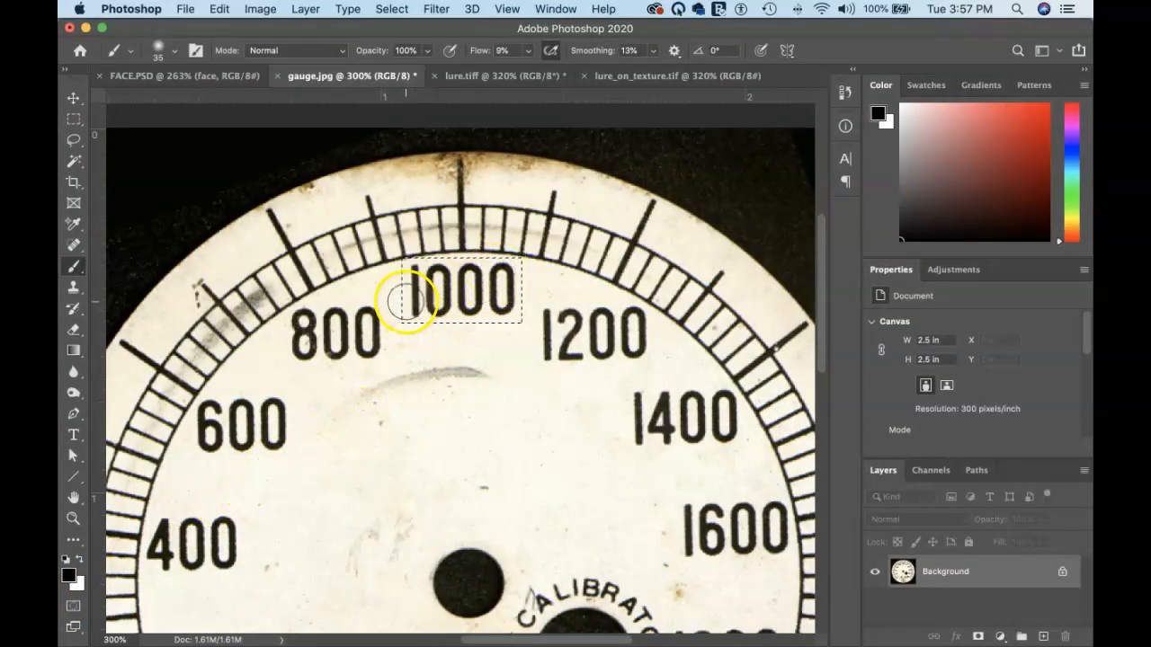
- Paint black across the selected 1000 area with the Brush, and undo the stroke
mouse_move(436, 263)
left_mouse_down()
mouse_move(281, 370)
mouse_move(490, 212)
mouse_move(356, 354)
mouse_move(394, 399)
mouse_move(466, 349)
mouse_move(444, 360)
mouse_move(409, 295)
mouse_move(375, 310)
mouse_move(414, 282)
mouse_move(478, 282)
mouse_move(445, 322)
mouse_move(489, 309)
mouse_move(475, 298)
mouse_move(480, 315)
mouse_move(501, 300)
mouse_move(513, 317)
mouse_move(434, 353)
mouse_move(435, 337)
mouse_move(450, 319)
mouse_move(471, 397)
left_mouse_up()
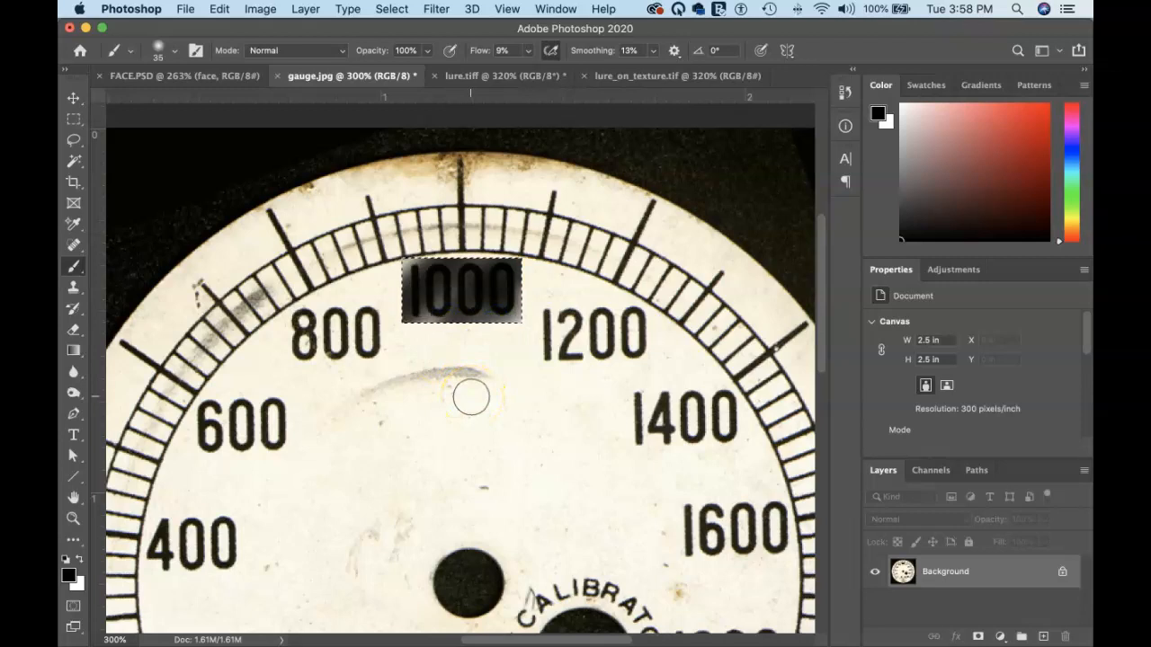
key("super+z")
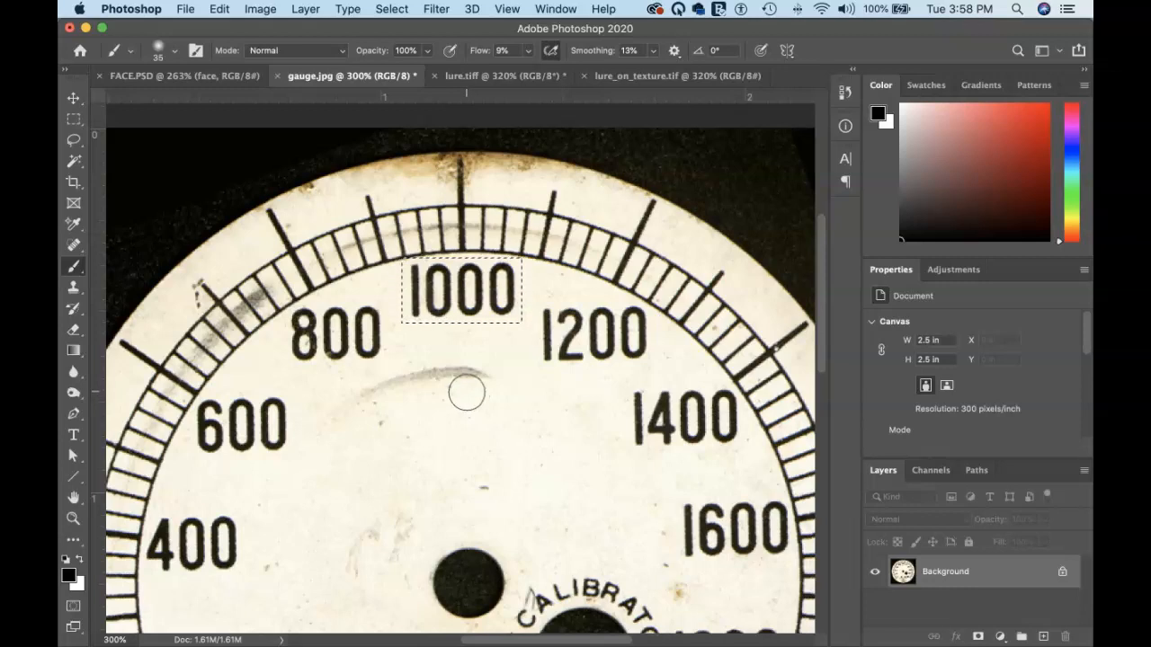
- Move only the selection outline from the 1000 down over the grey smudge and back around the 1000 with the Marquee tool
key("m")
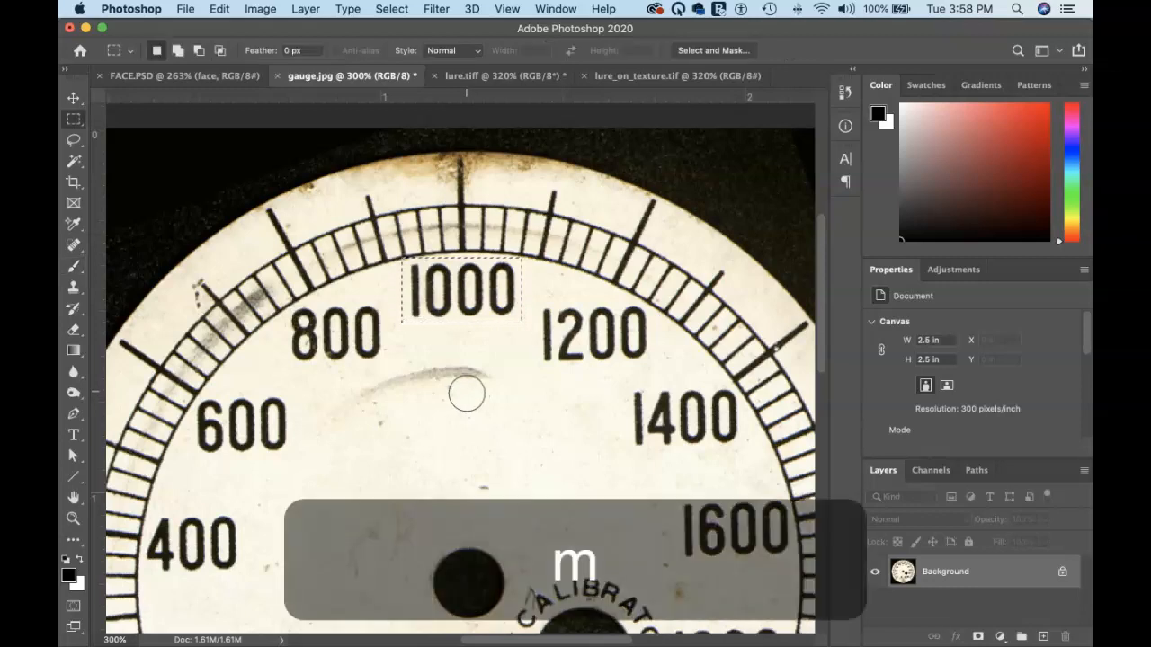
left_click(466, 341)
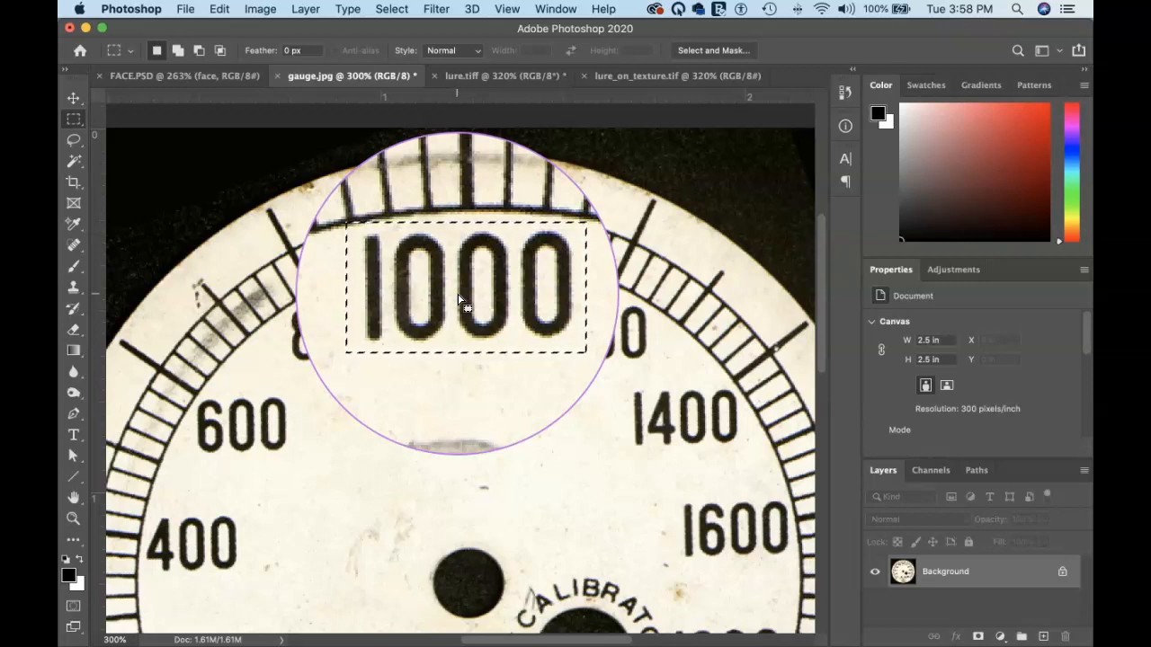
left_click_drag(458, 297, 458, 373)
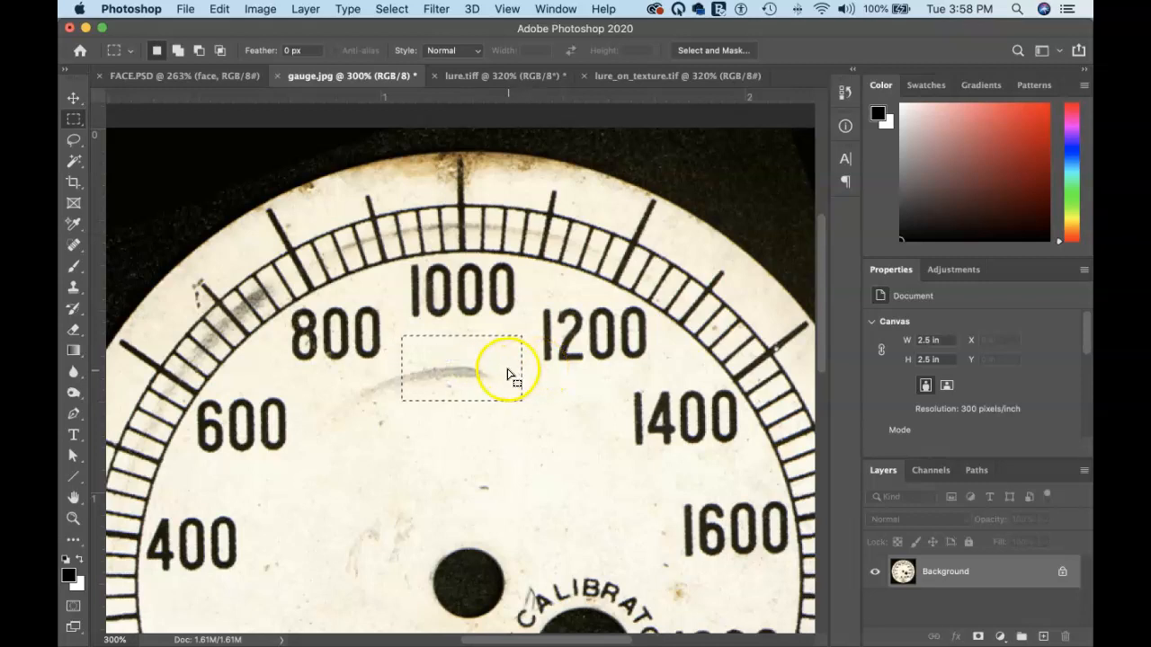
left_click_drag(486, 369, 486, 288)
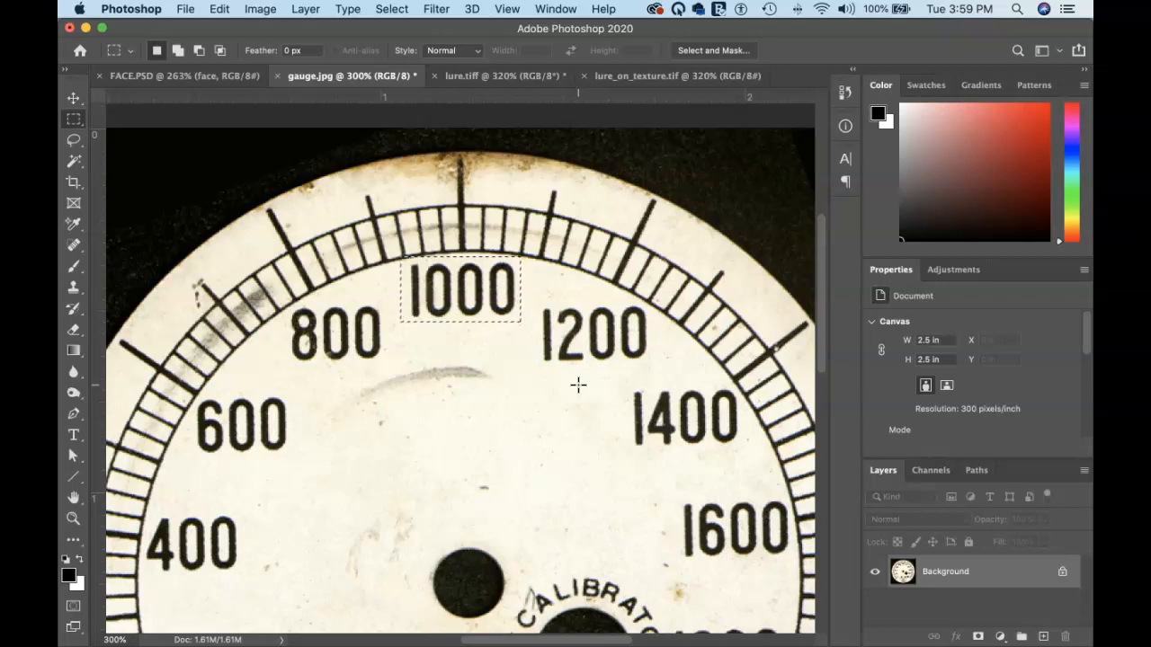
- Move the selected 1000 pixels down over the grey smudge with the Move tool, and undo the move
key("v")
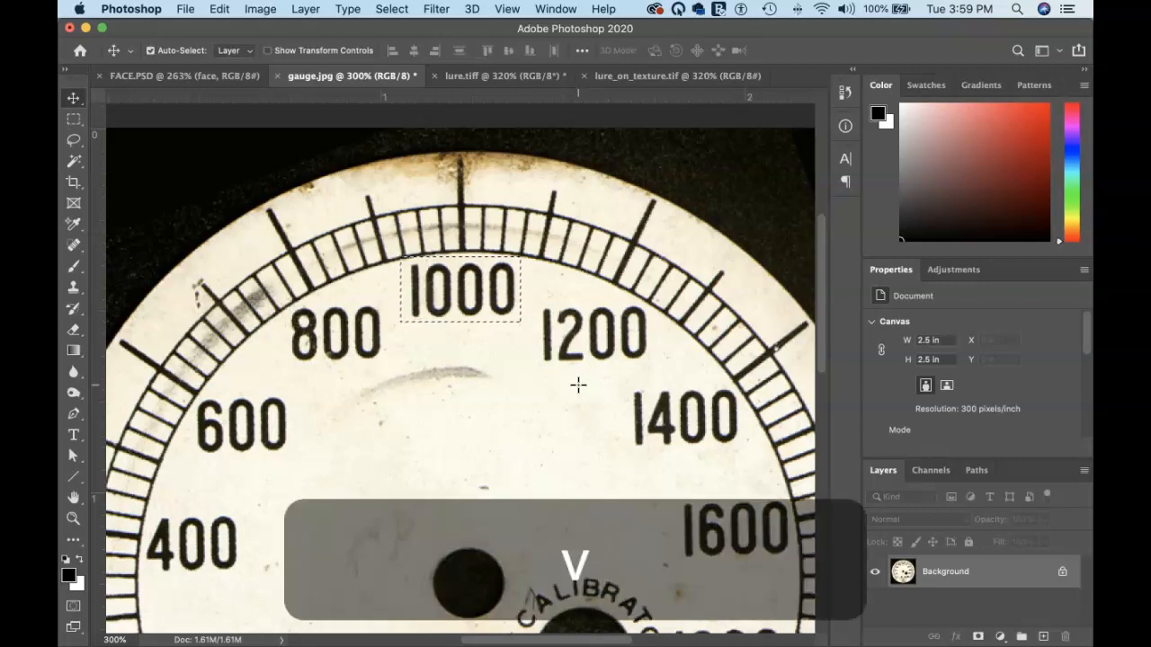
left_click(455, 307)
left_click_drag(455, 308, 429, 391)
left_click(533, 399)
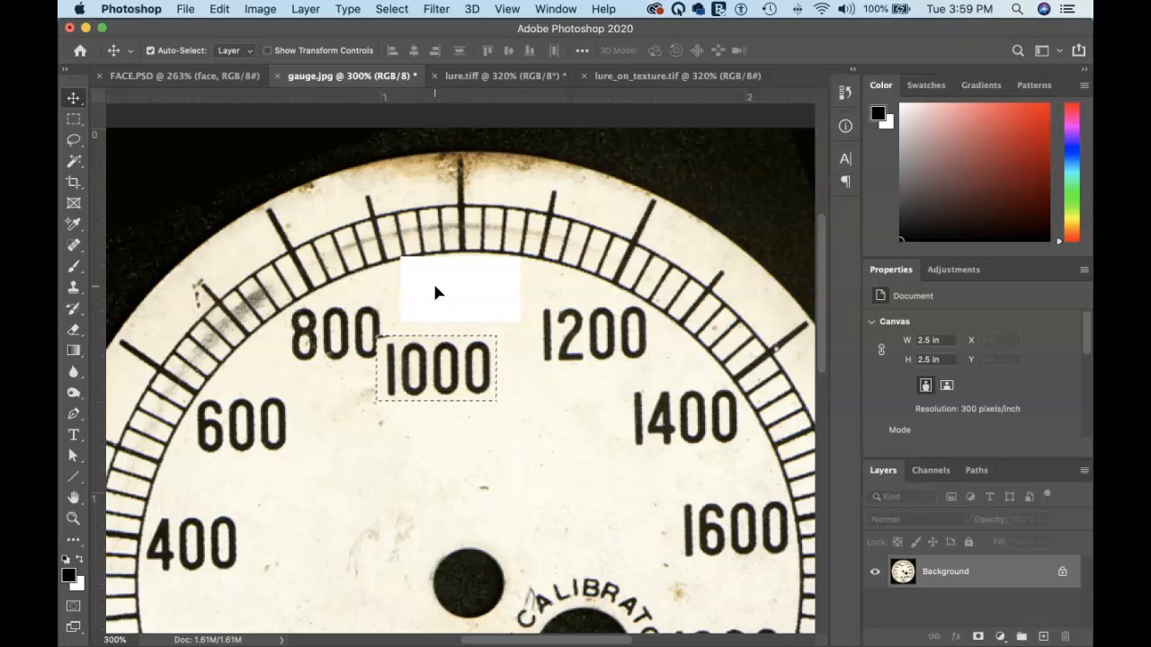
key("super+z")
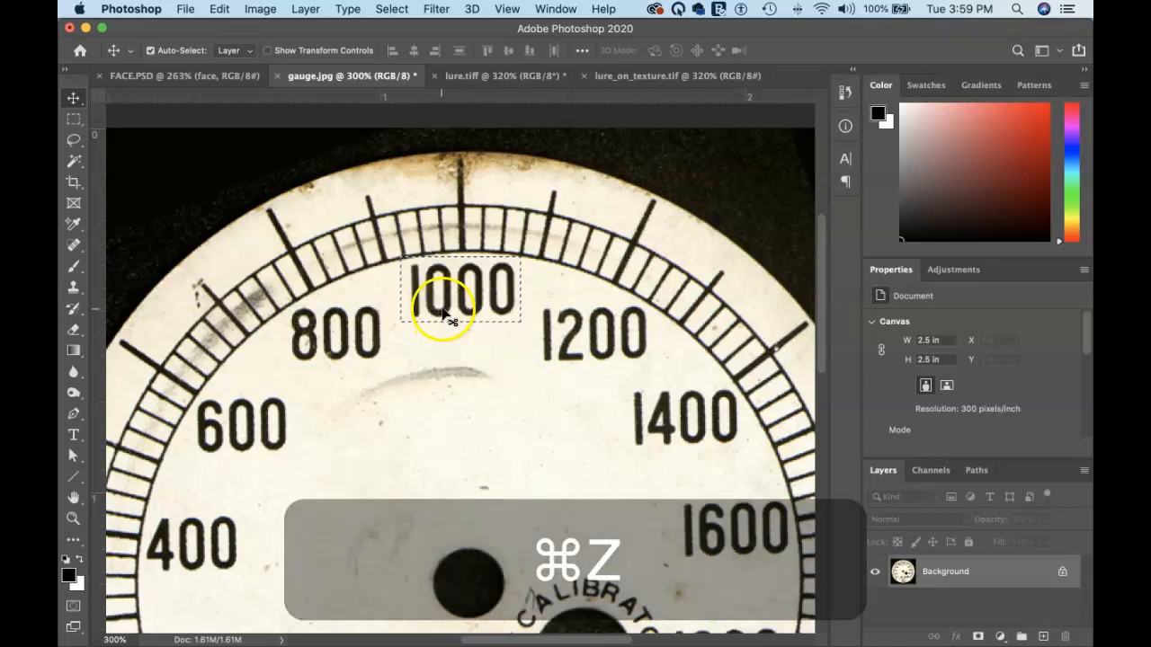
- Return to the Rectangular Marquee tool, temporarily use Move to shift the selected 1000 pixels downward, and undo the moves
key("m")
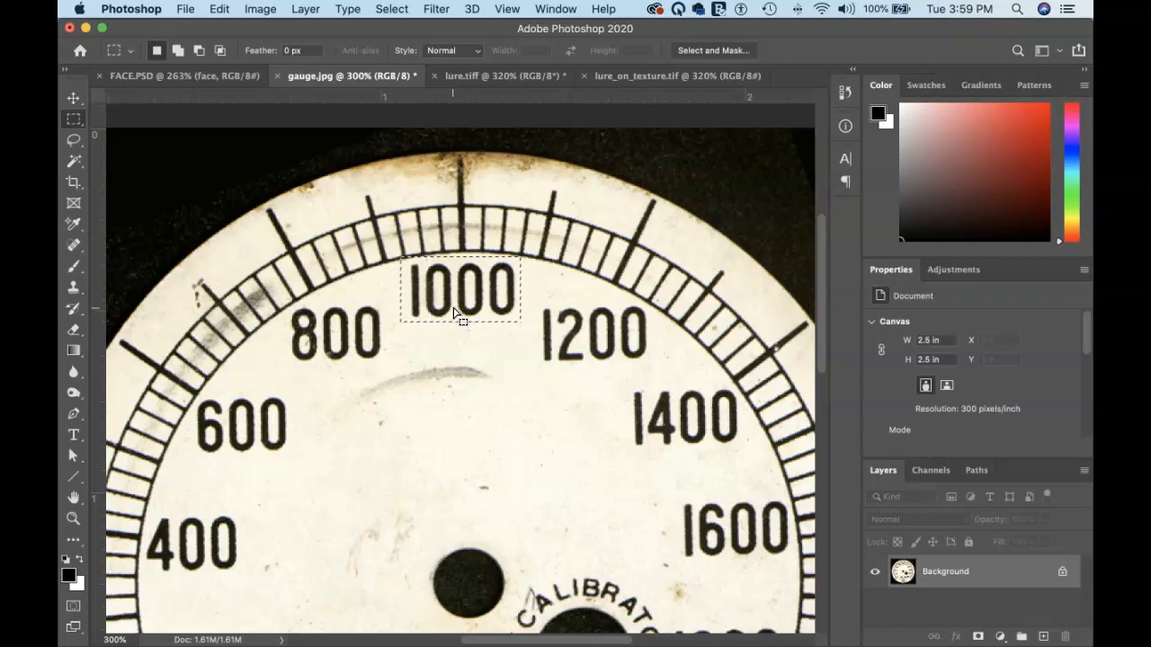
left_click(457, 314)
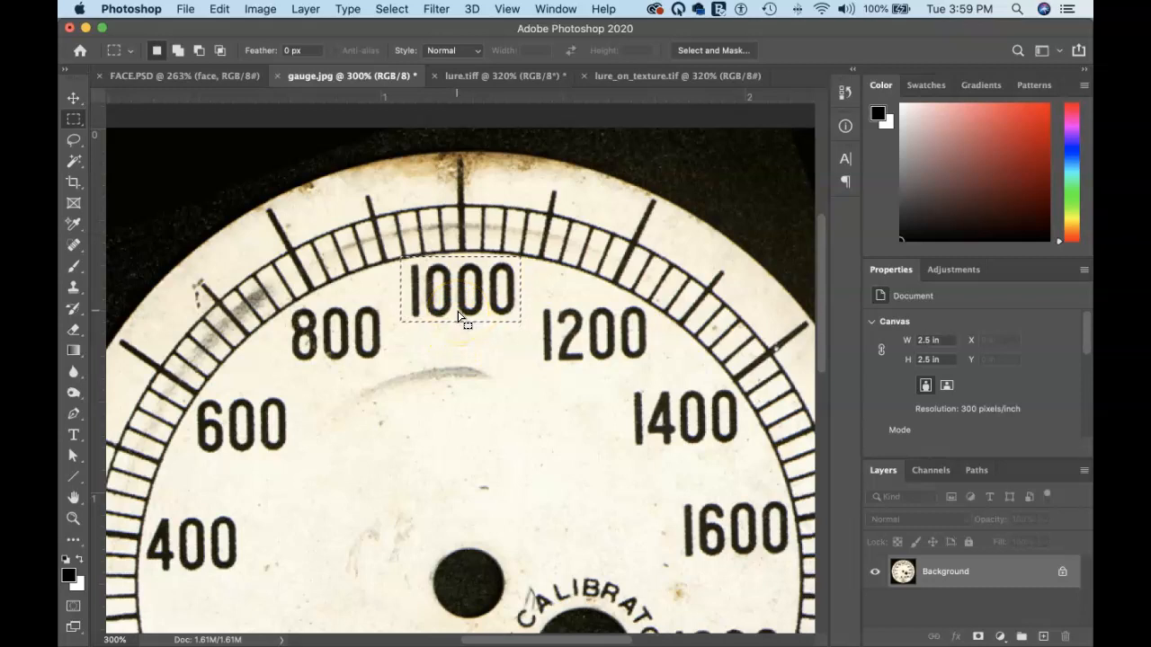
left_click(456, 322)
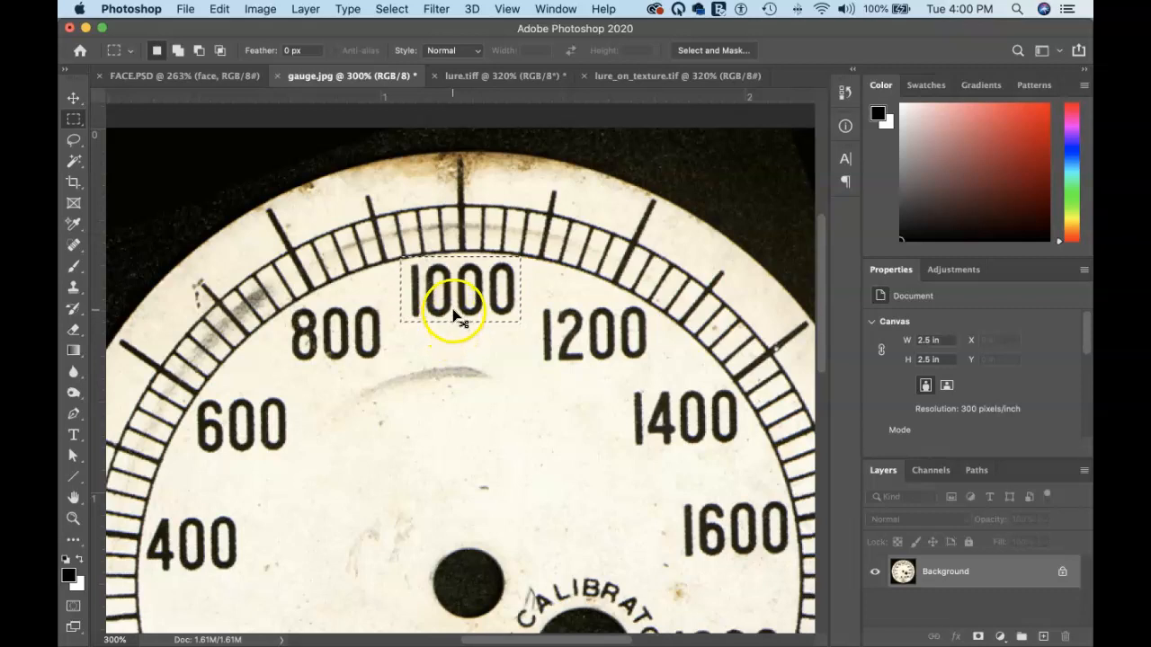
left_click_drag(456, 310, 461, 390)
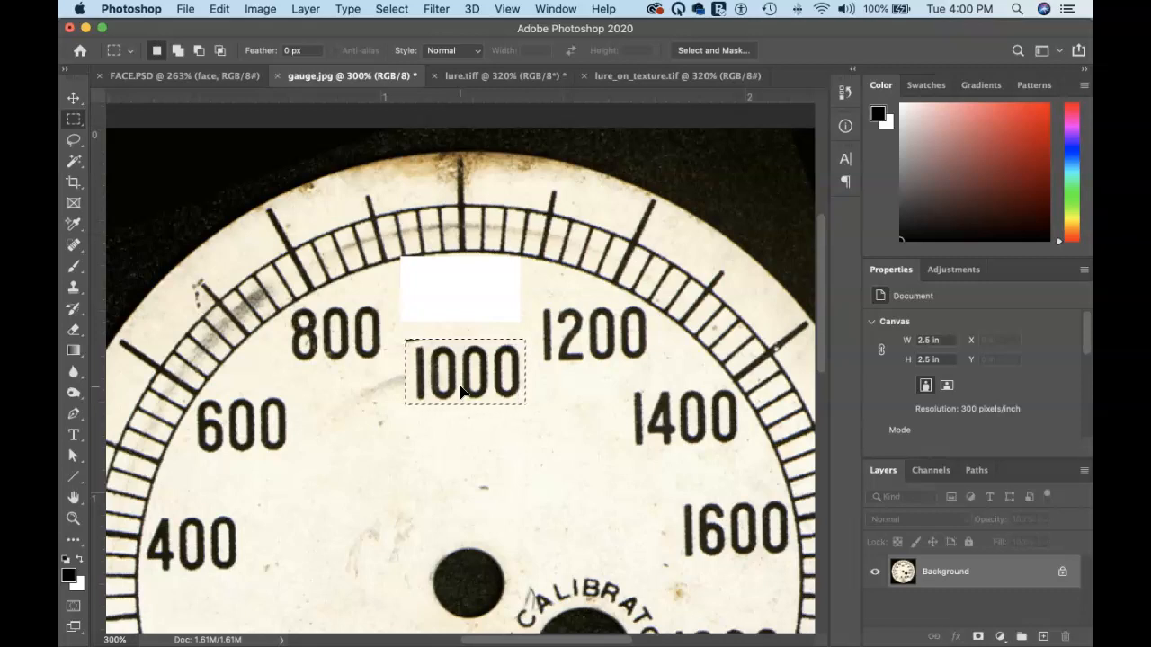
left_click_drag(460, 389, 458, 332)
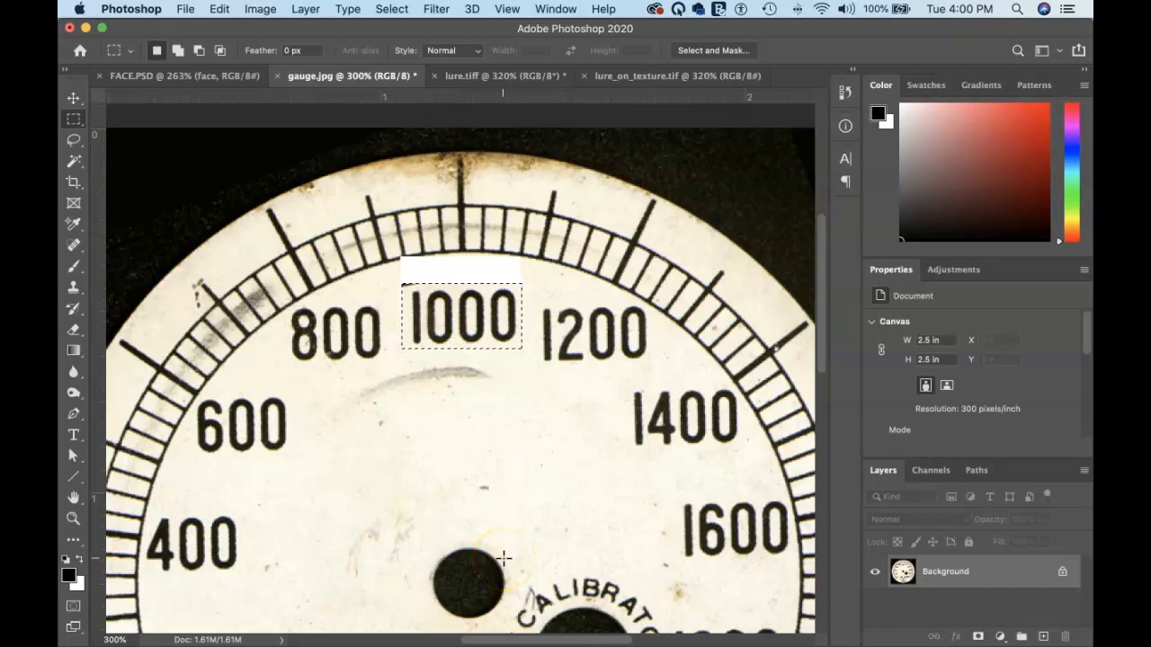
key("super+z")
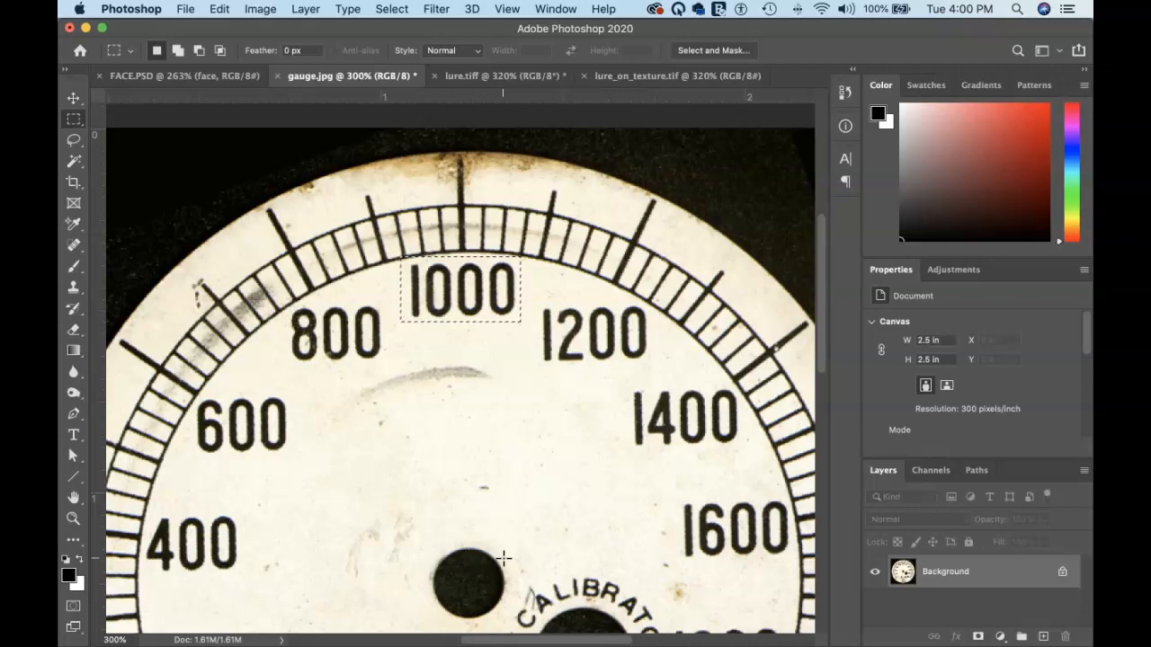
- Draw a new rectangular selection around the 1200 numeral, and undo it to restore the selection around the 1000
key("m")
left_click_drag(536, 302, 652, 369)
key("super+z")
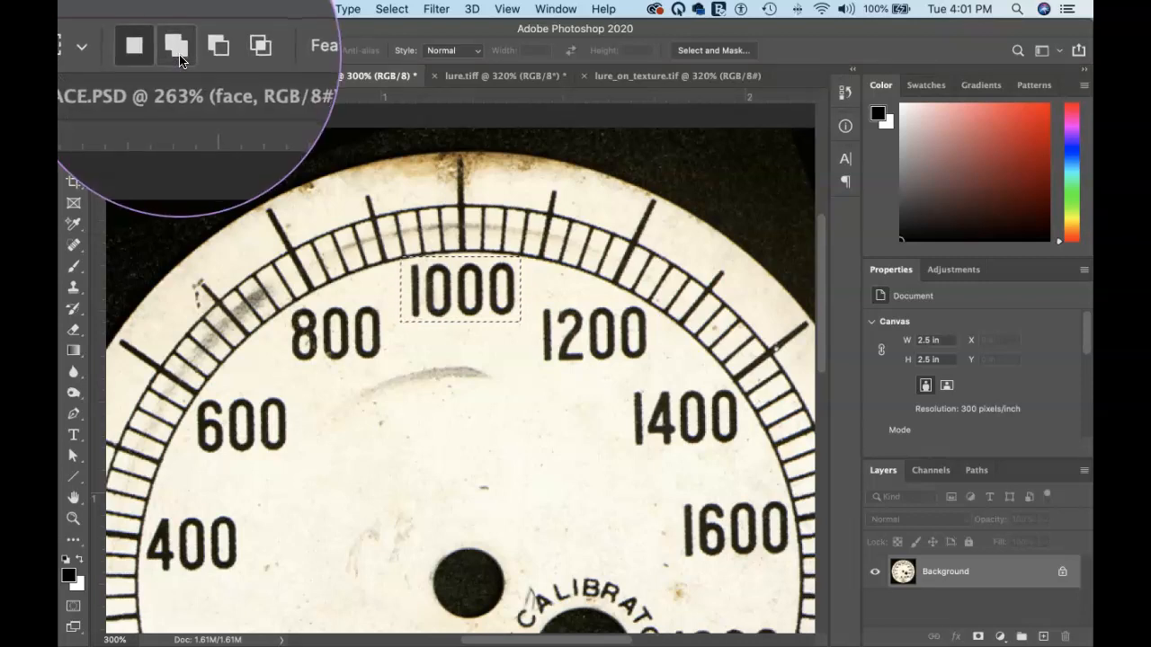
left_click(201, 58)
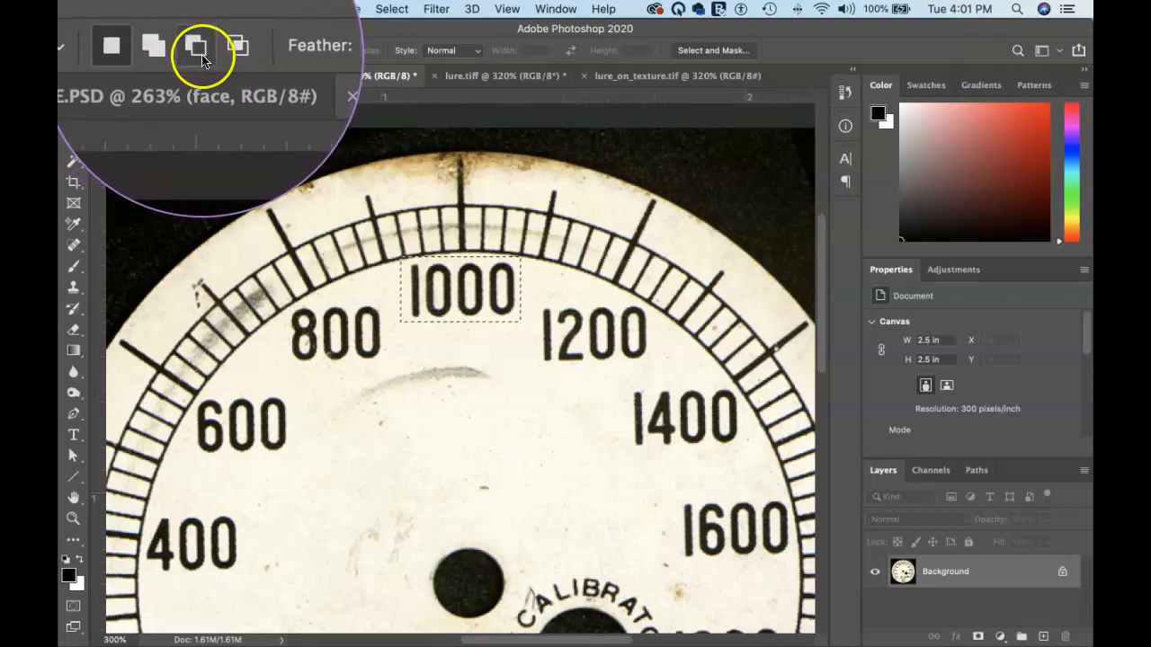
left_click(220, 52)
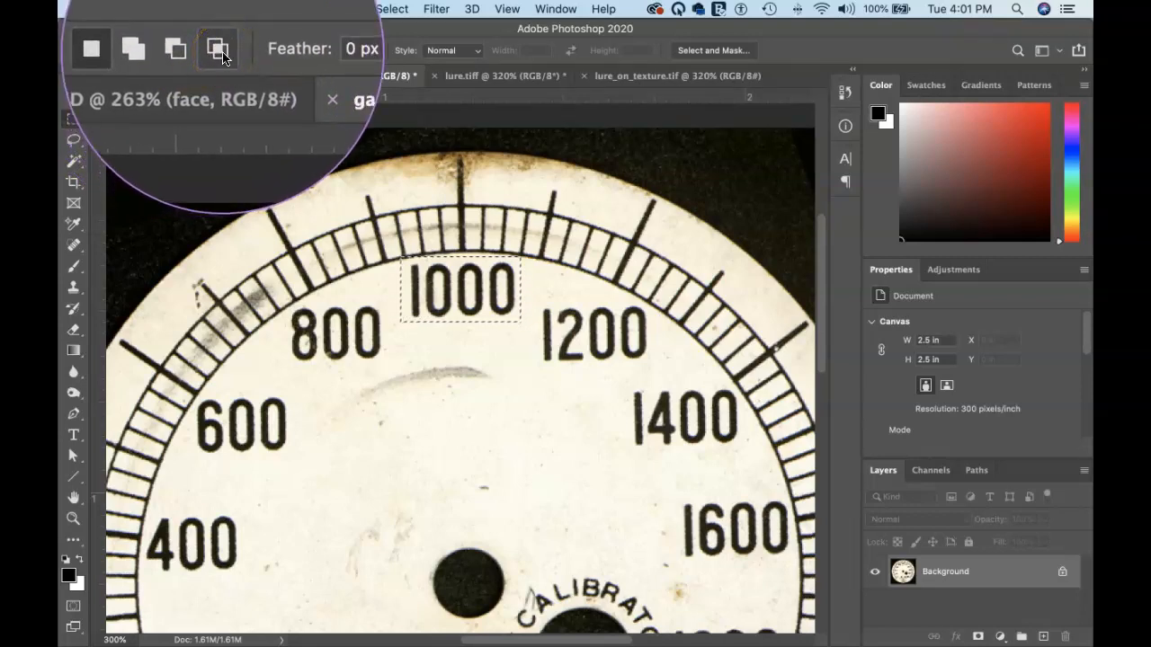
left_click(156, 51)
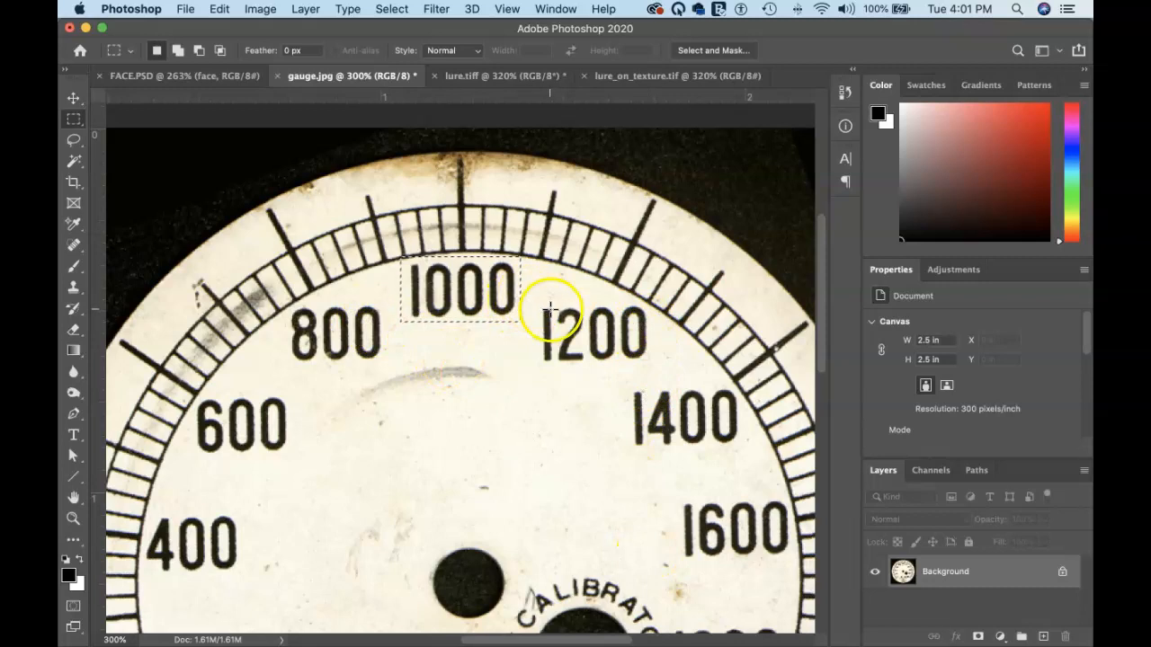
- Add rectangular selections around the 1200, 800 and 1400 numerals to the existing selection around the 1000
key("shift")
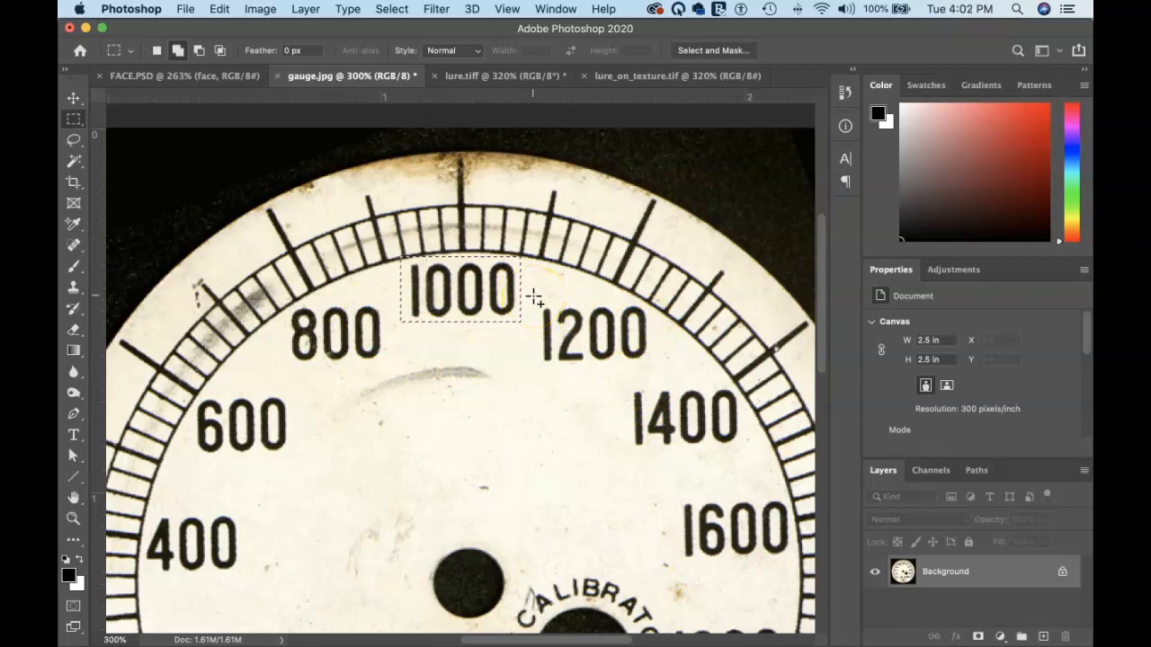
key("shift")
key("shift")
key("shift")
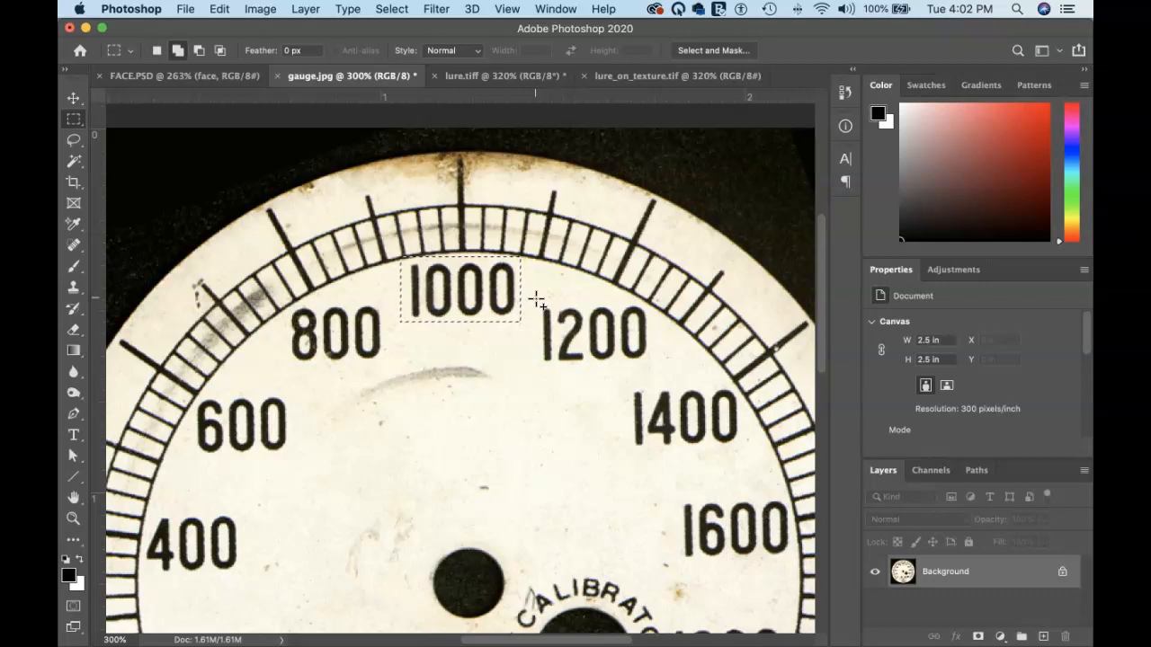
left_click_drag(537, 303, 652, 368)
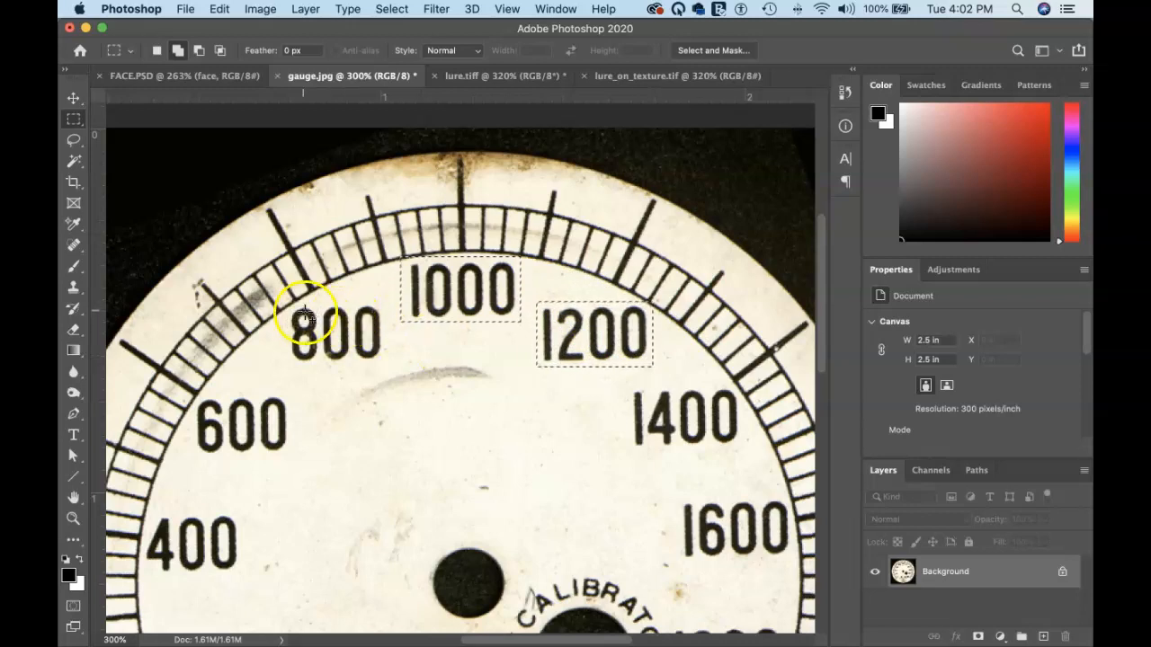
left_click_drag(286, 306, 385, 364)
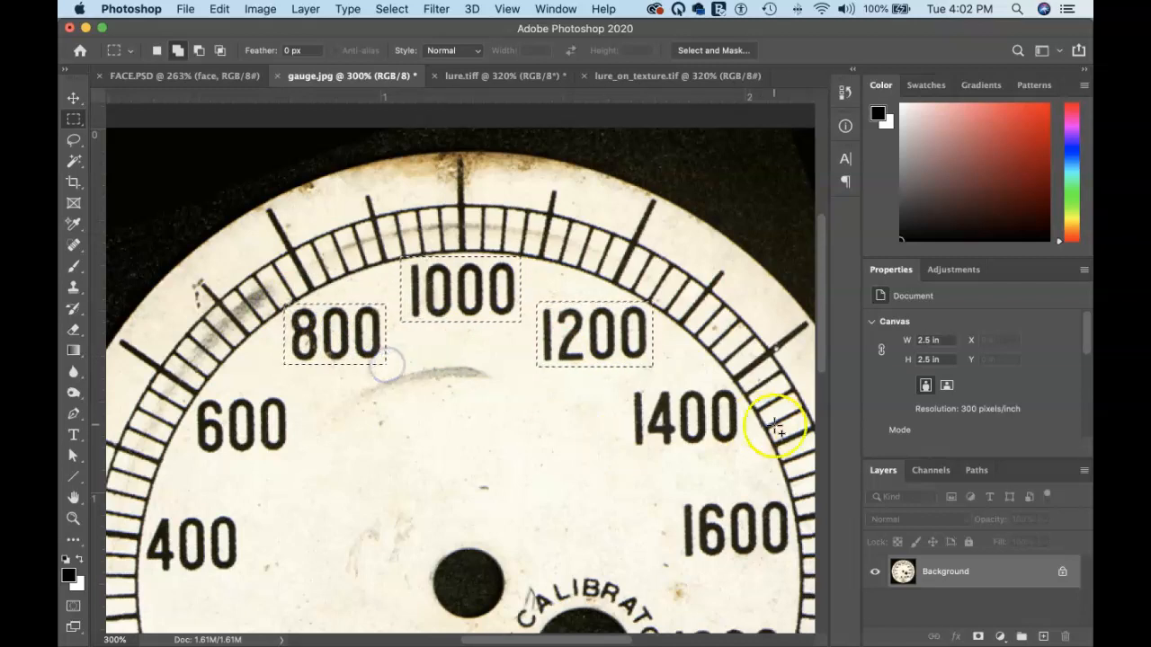
left_click_drag(626, 385, 742, 451)
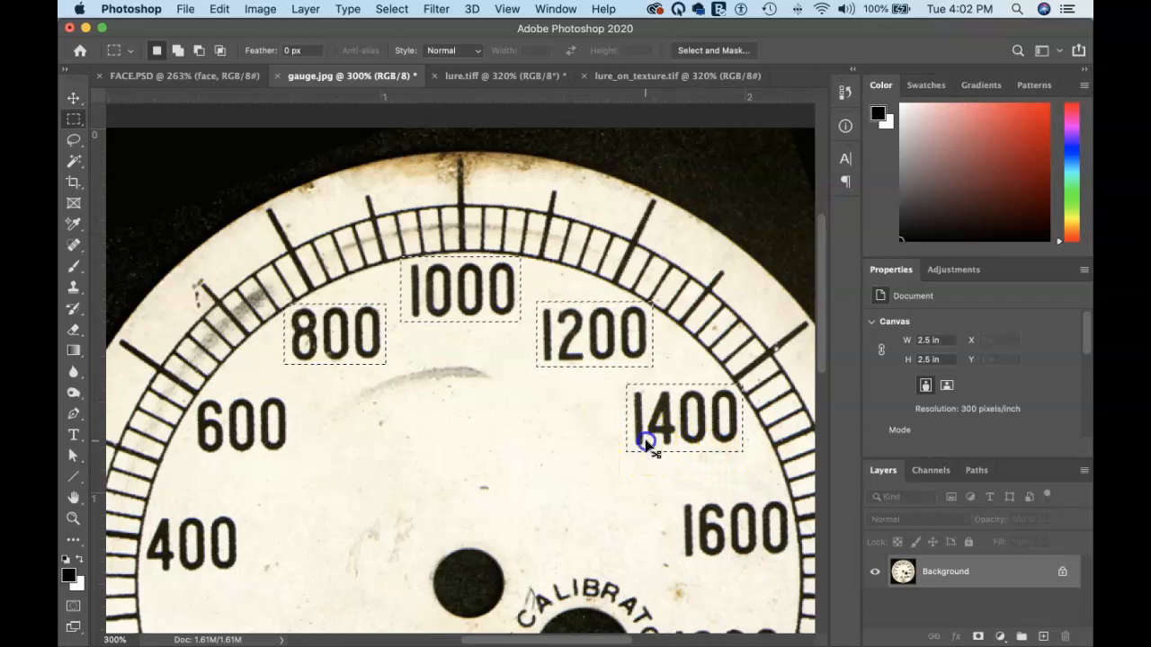
- Temporarily use Move to shift the pixels of the four selected numerals down toward the dial's centre, and undo the move
left_click_drag(646, 442, 601, 490)
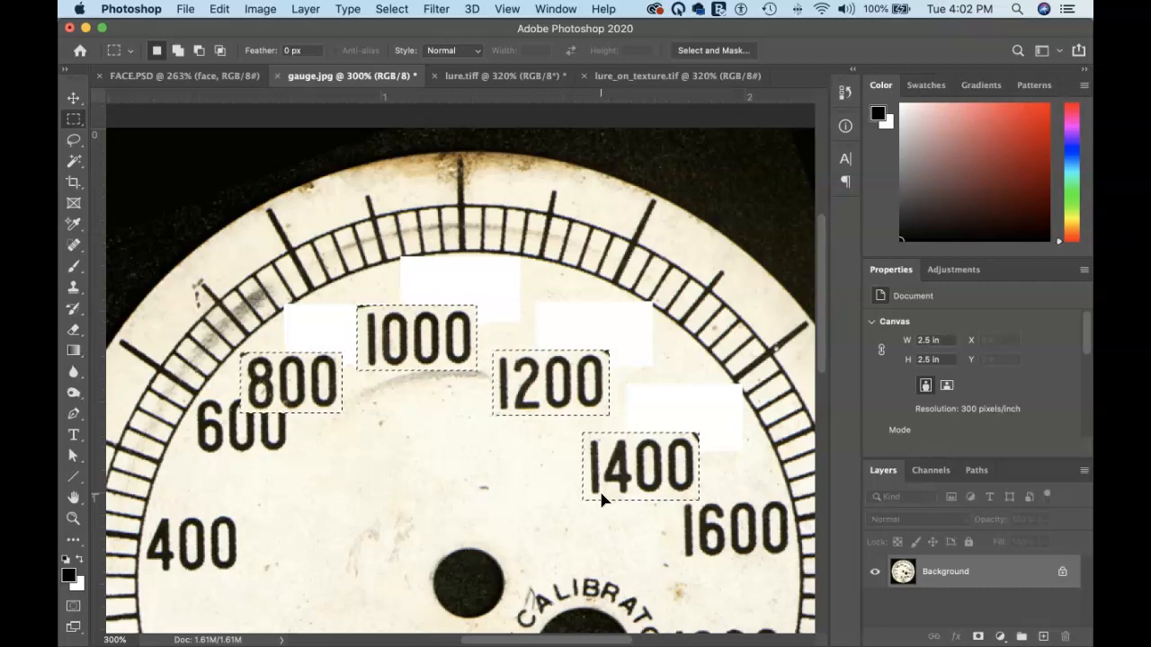
key("super+z")
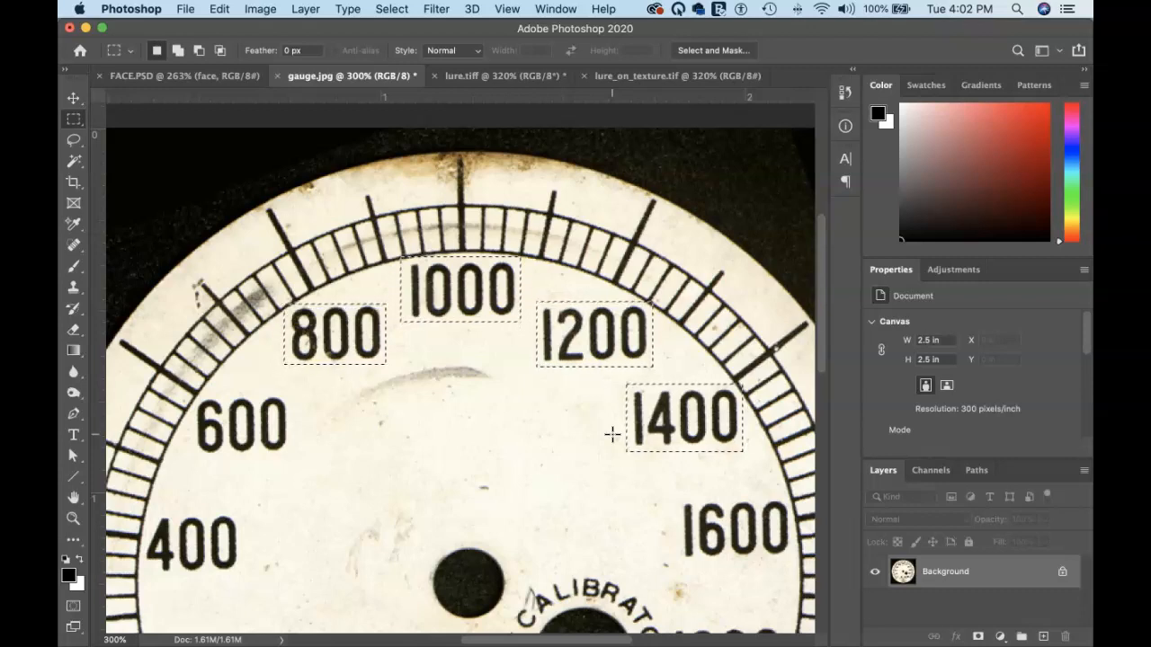
- Subtract the trailing zeros of the 1400, 1200, 1000 and 800 numerals from the selection
key("alt")
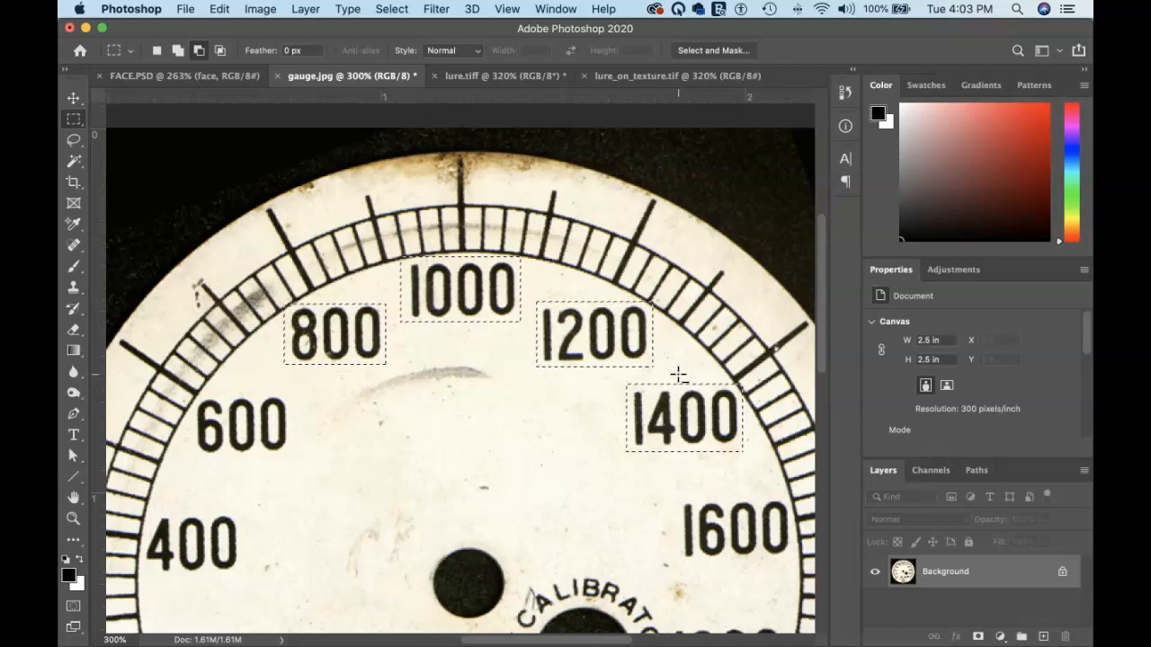
left_click_drag(679, 375, 750, 465)
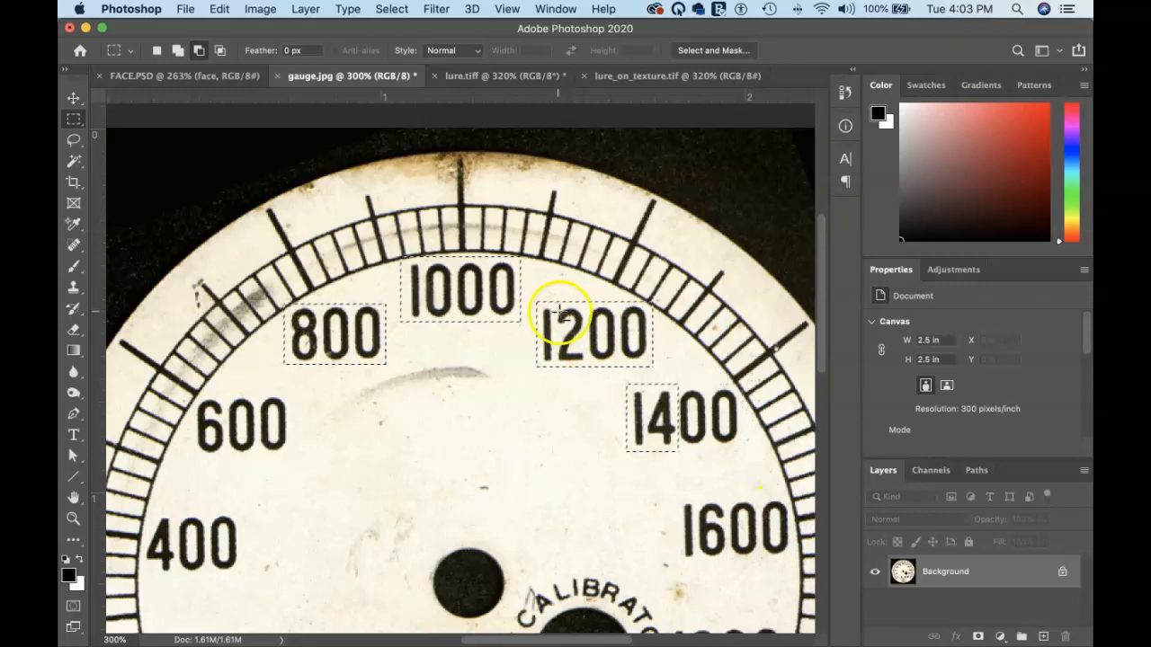
left_click_drag(586, 292, 664, 370)
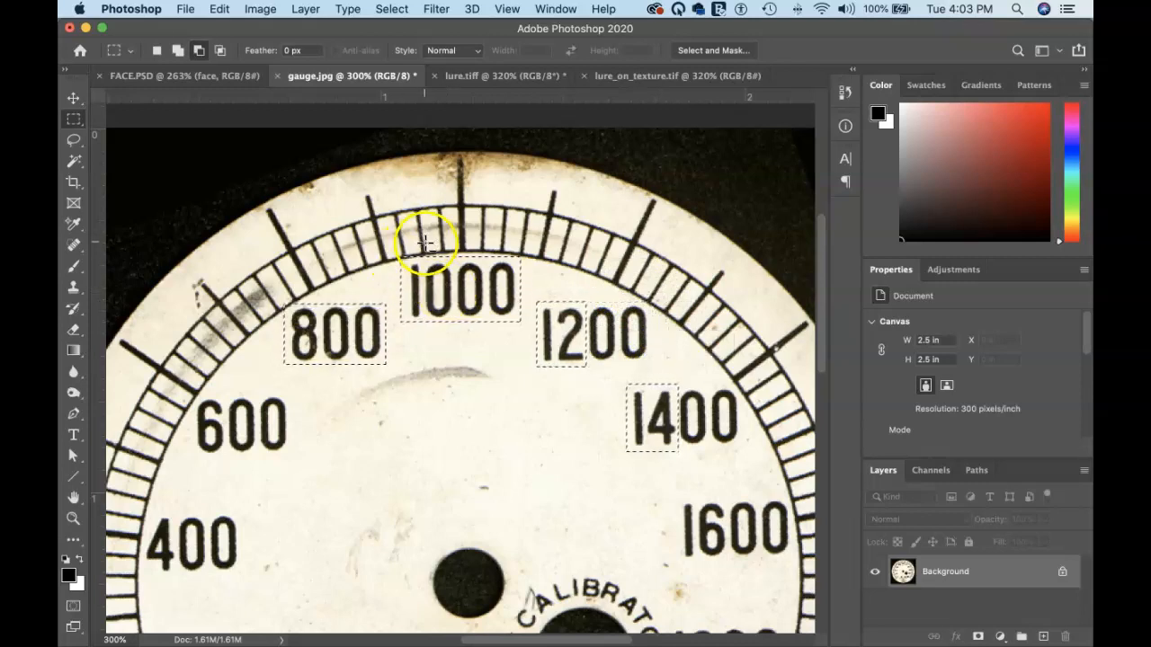
left_click_drag(426, 243, 523, 331)
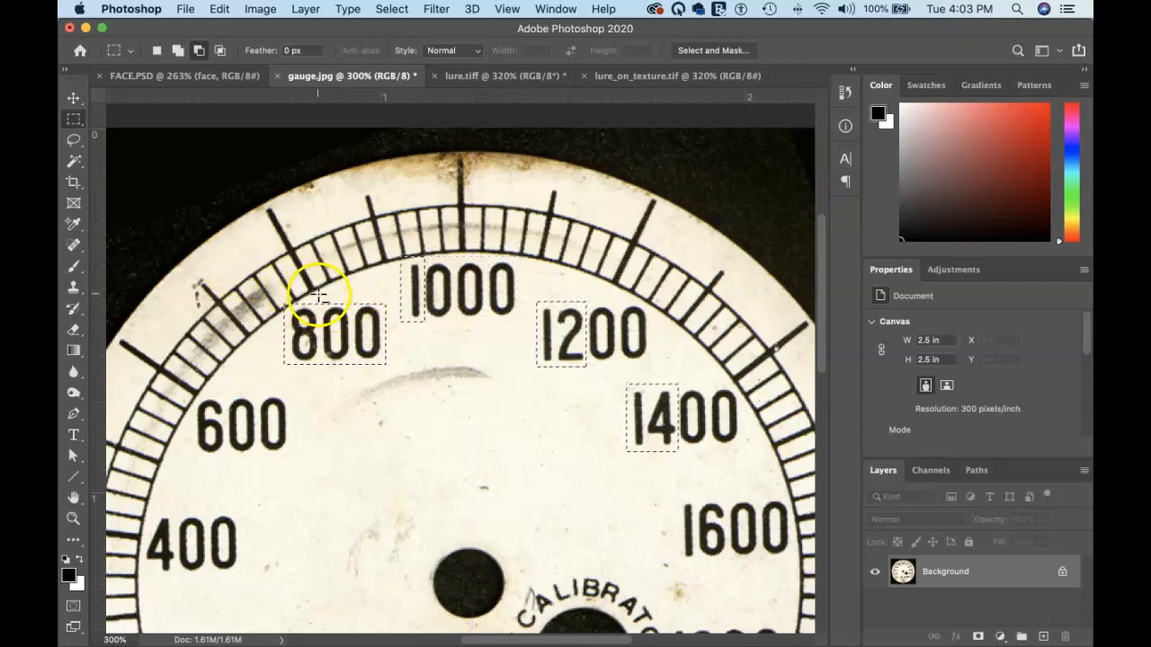
left_click_drag(366, 347, 390, 374)
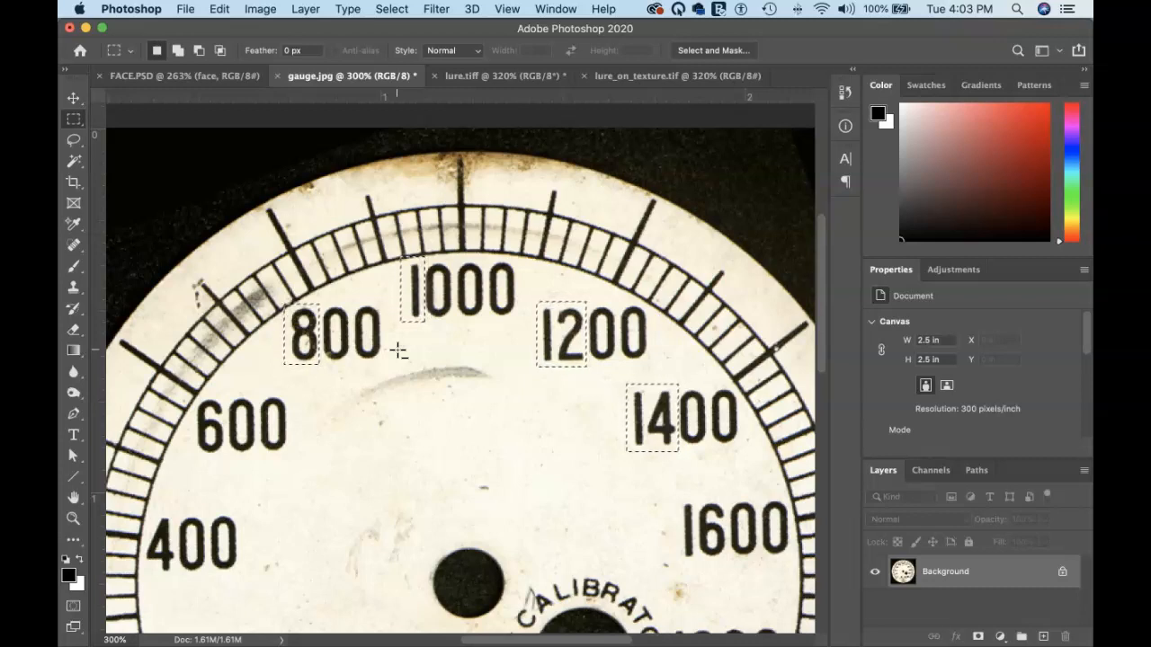
- Deselect the numerals and draw a tight rectangular selection around the single 0 at the start of the scale
key("super+0")
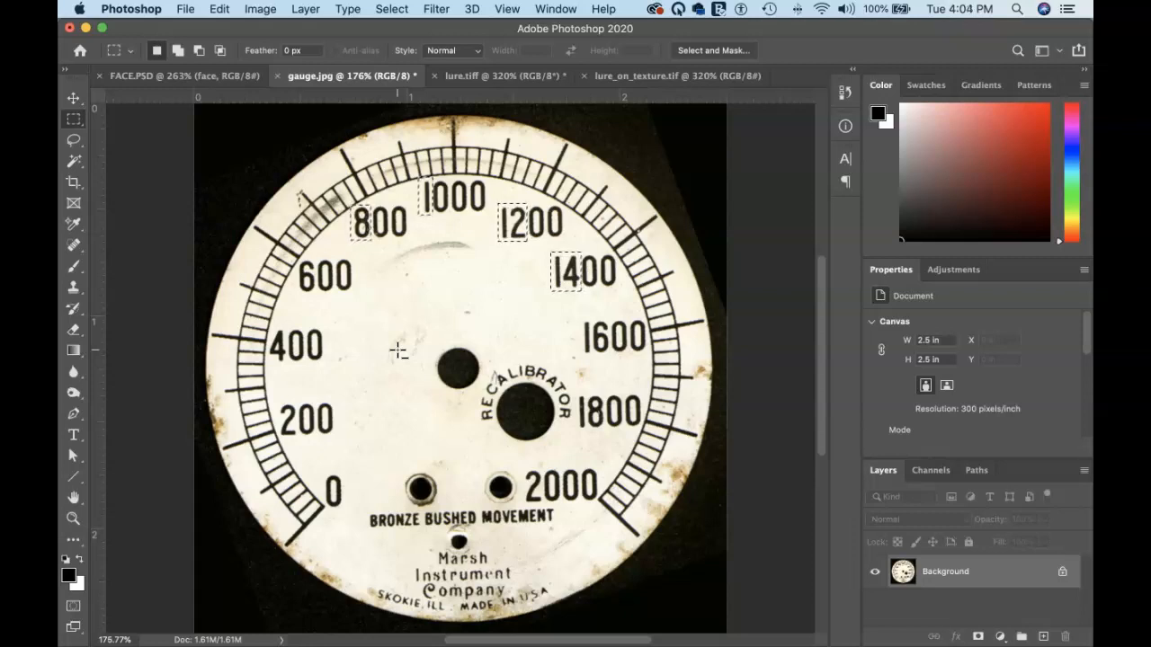
key("super+d")
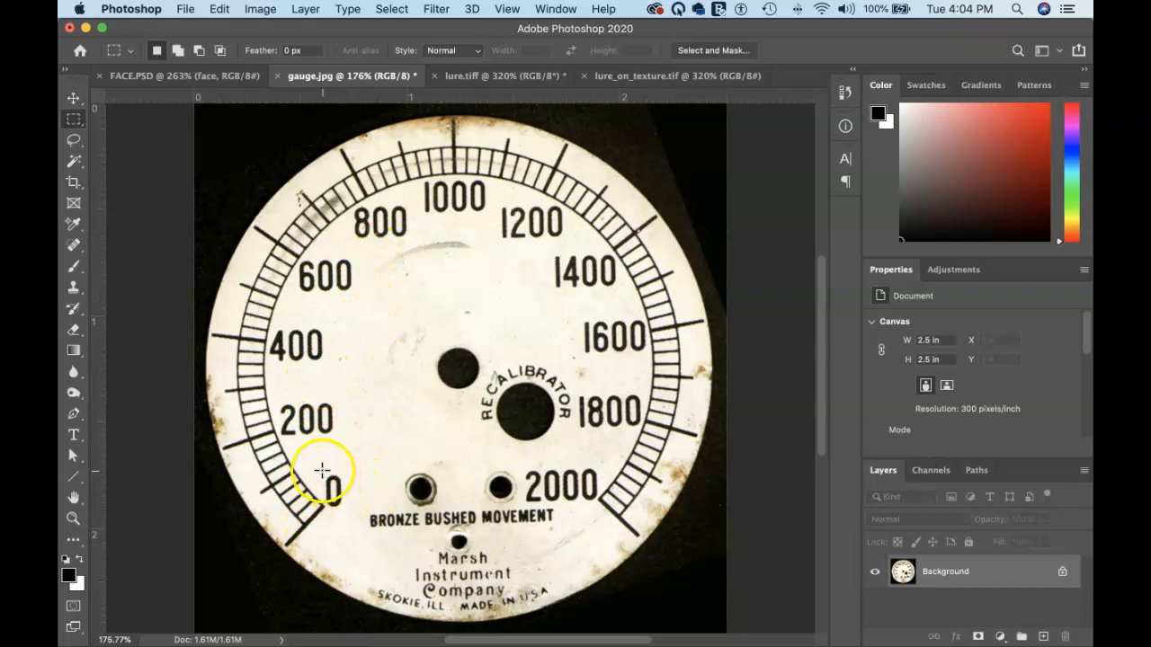
left_click_drag(326, 473, 345, 509)
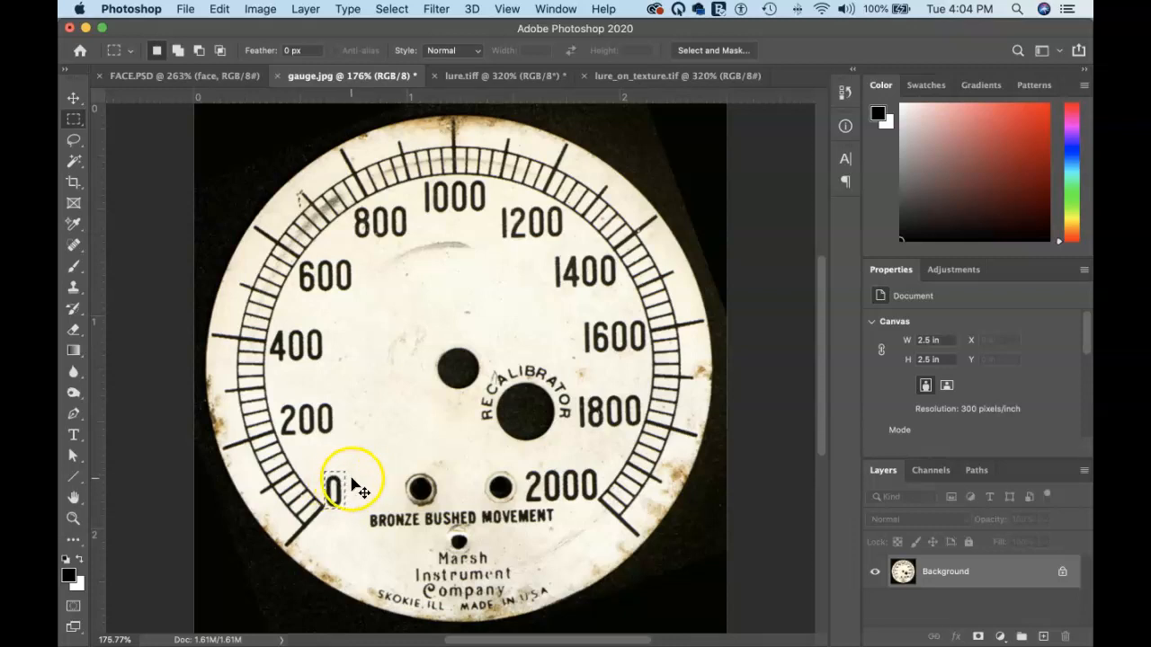
- Move the selected 0 pixels diagonally inward on the dial, and undo the move
left_click_drag(341, 483, 360, 453)
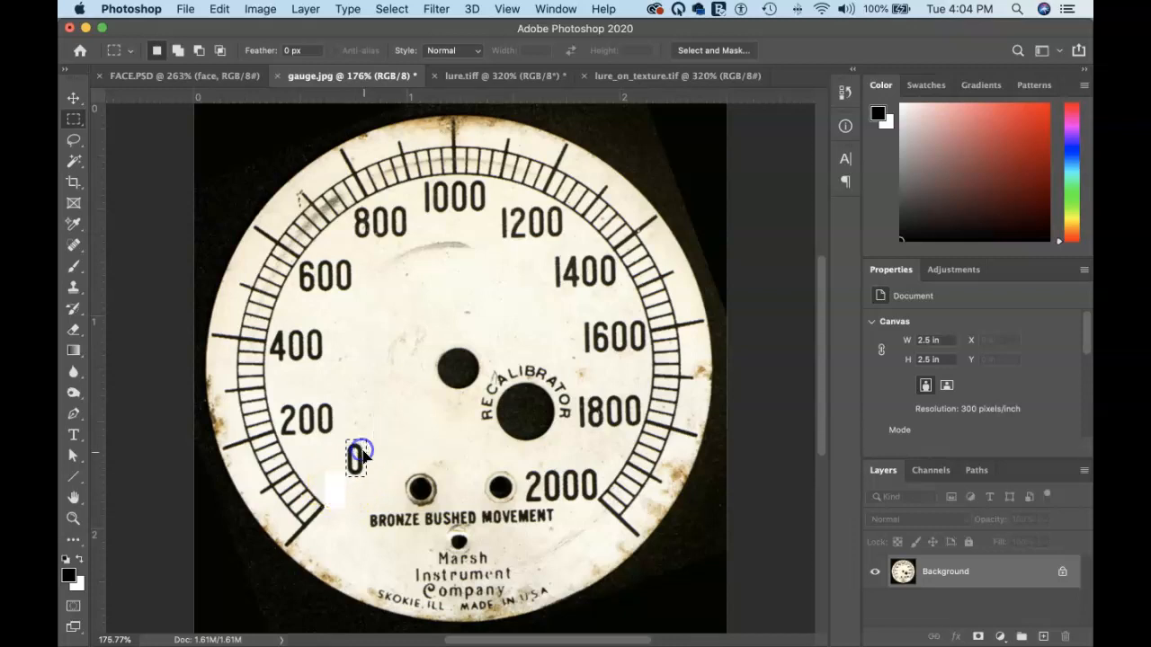
key("super+z")
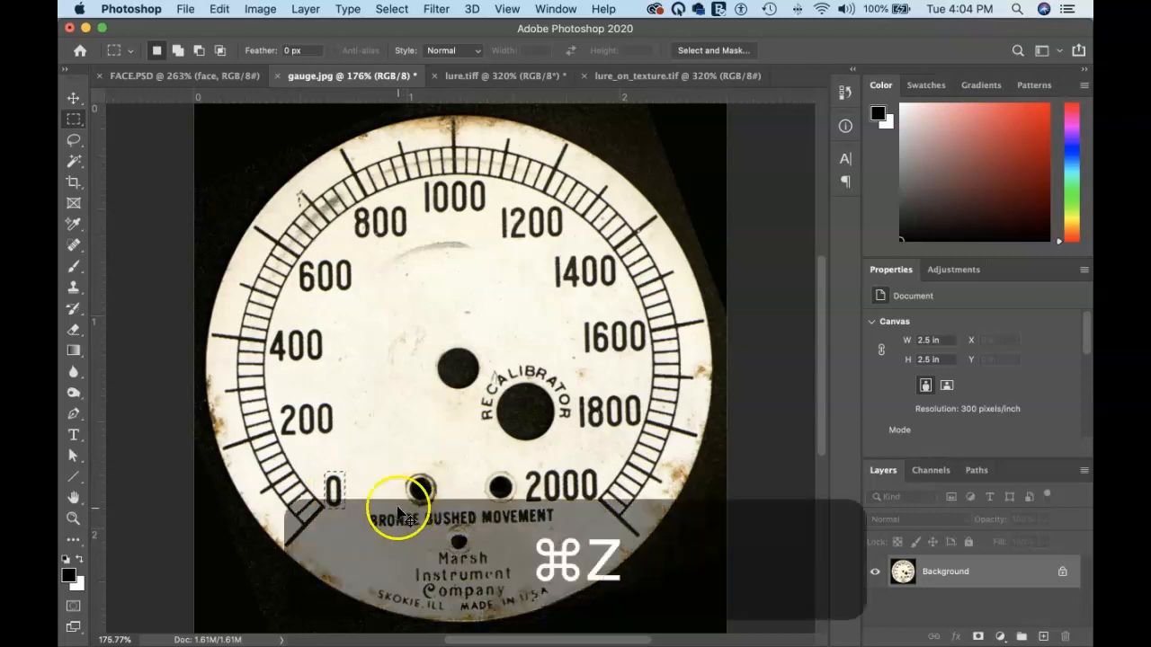
- Duplicate the selected 0 beside the original and onto the ends of the 200, 400, 600, 1600, 1800 and 2000 numerals, and deselect
left_click(343, 478)
left_click_drag(344, 477, 367, 455)
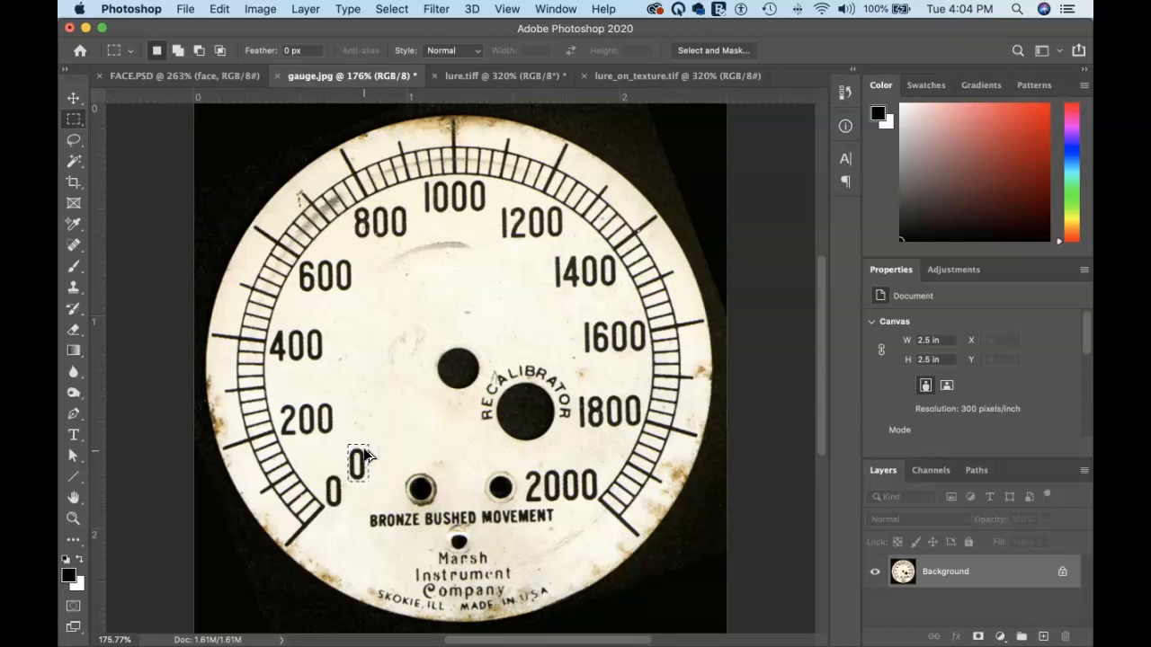
left_click(362, 443)
left_click_drag(361, 443, 663, 328)
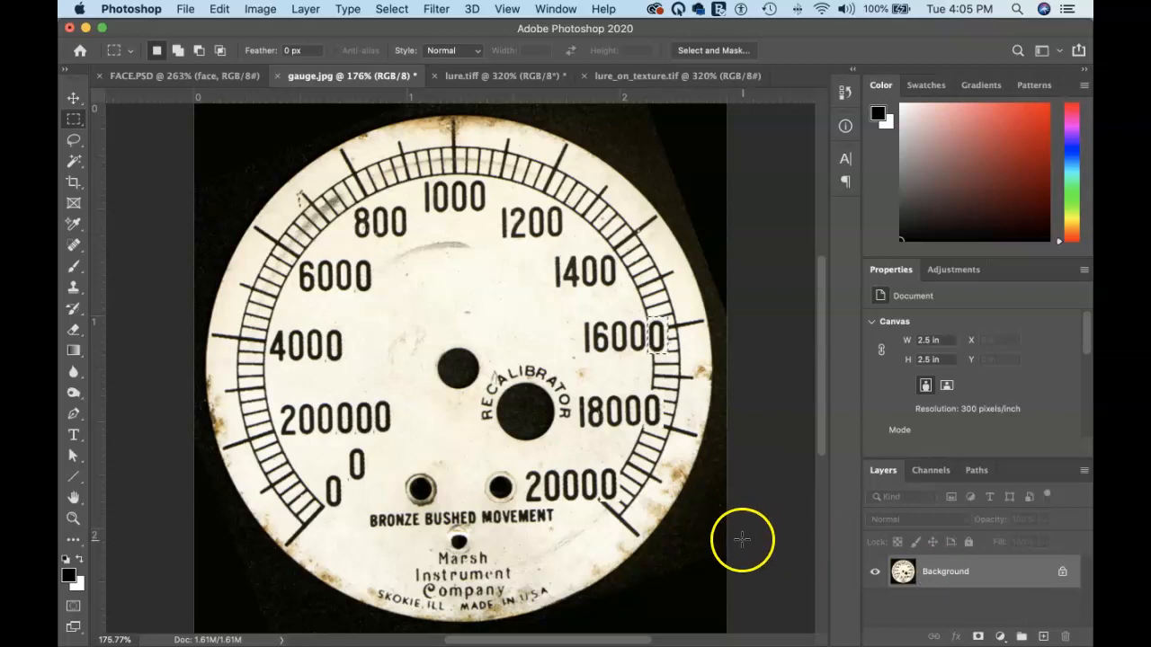
key("super+d")
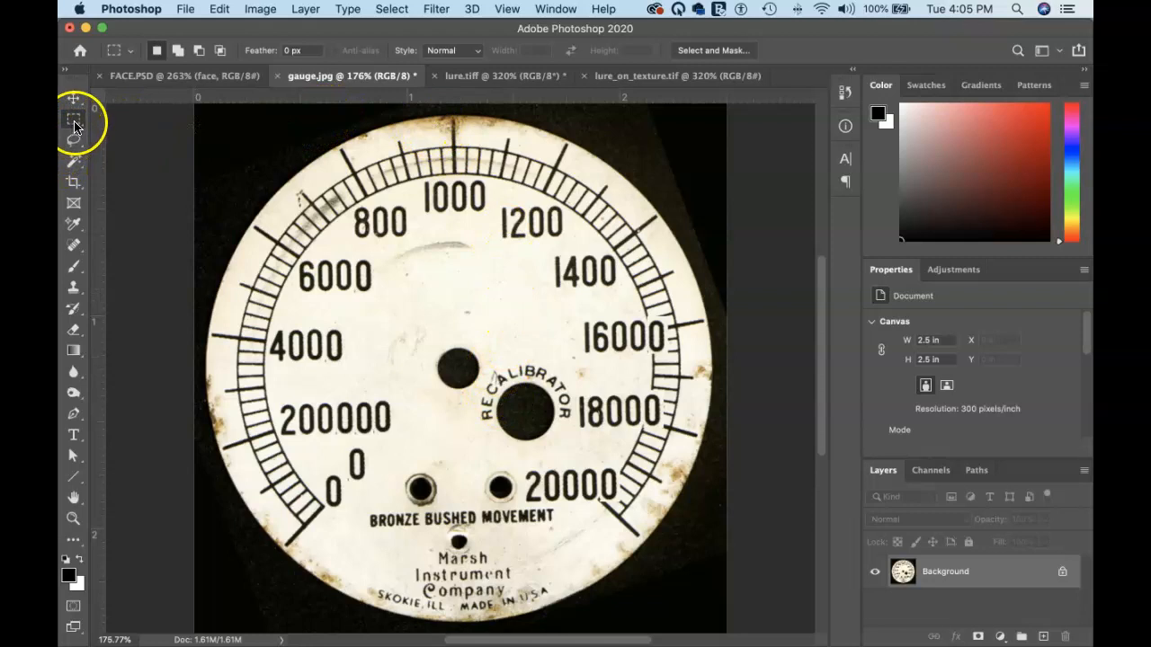
- Look through the marquee tool variants and switch to the Elliptical Marquee tool
left_click_drag(76, 124, 129, 144)
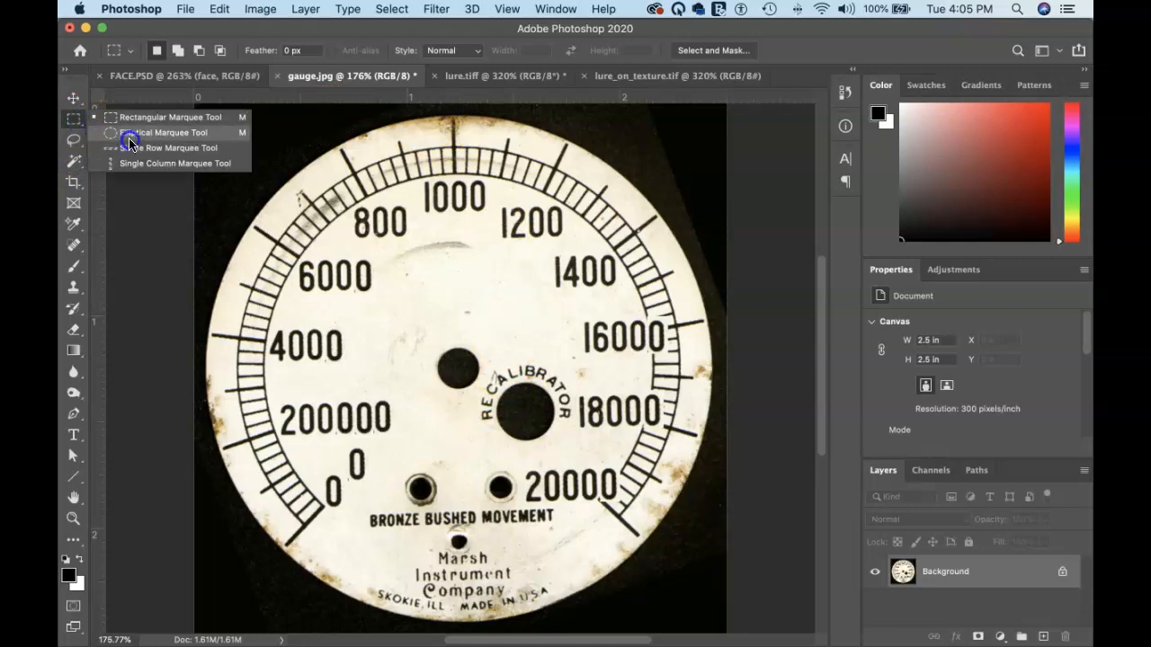
left_click_drag(129, 143, 126, 119)
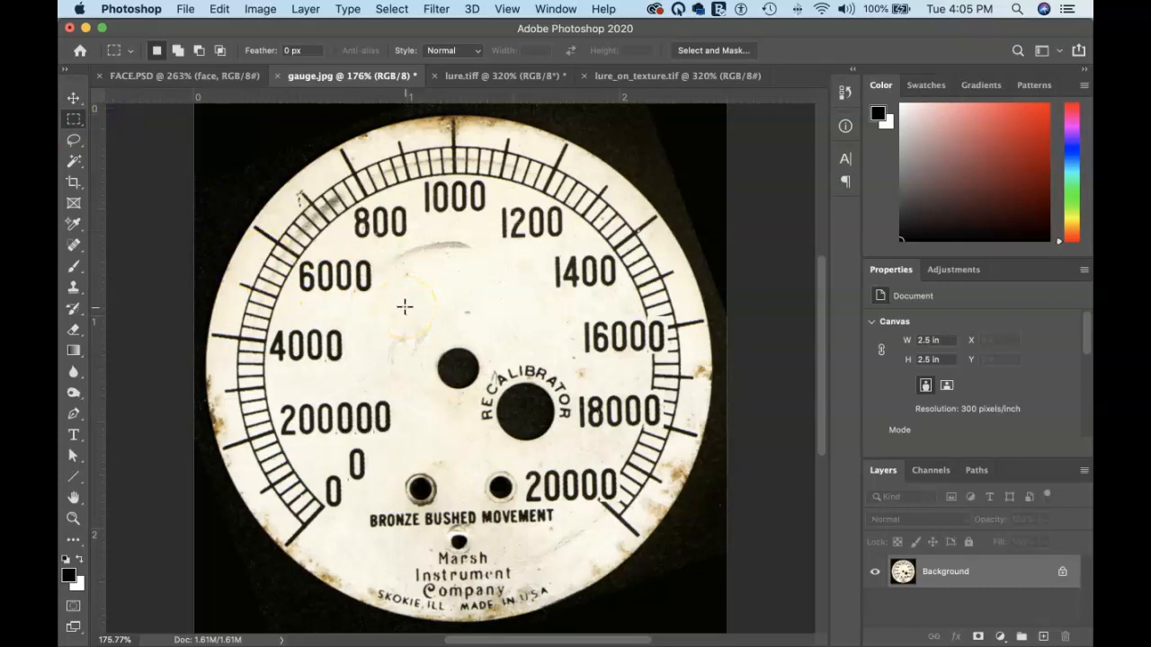
left_click_drag(78, 120, 239, 140)
left_click(471, 324)
left_click(441, 295)
left_click(433, 281)
key("m")
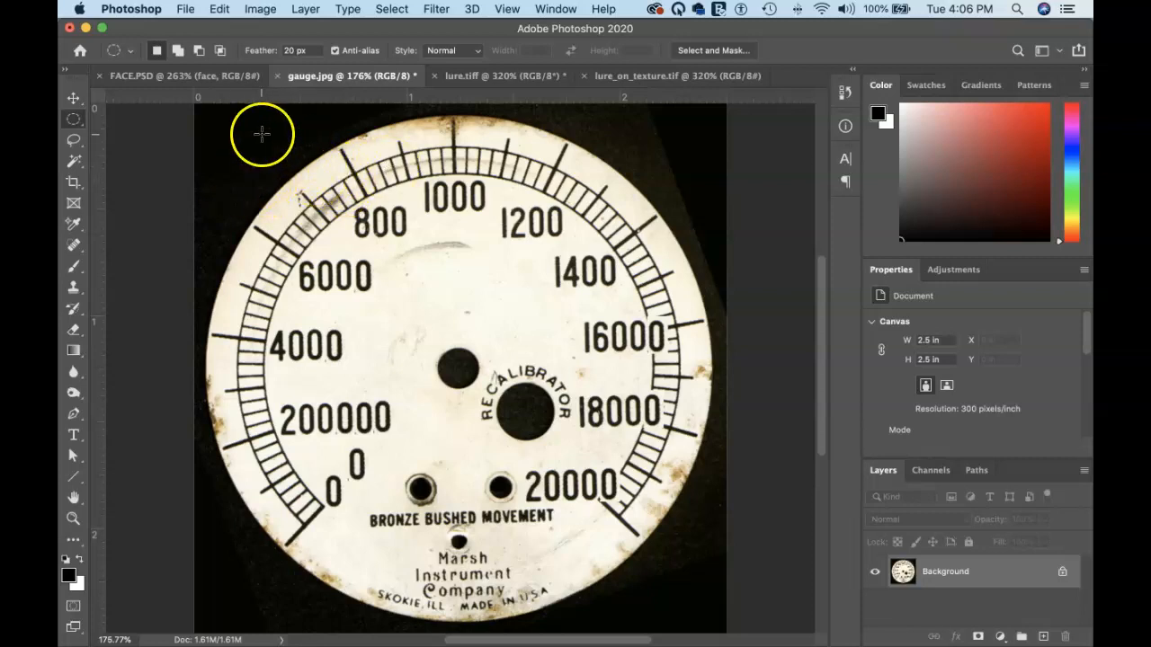
- Try to outline the gauge face with an elliptical selection started from its upper-left edge, and deselect it
left_click_drag(263, 175, 700, 489)
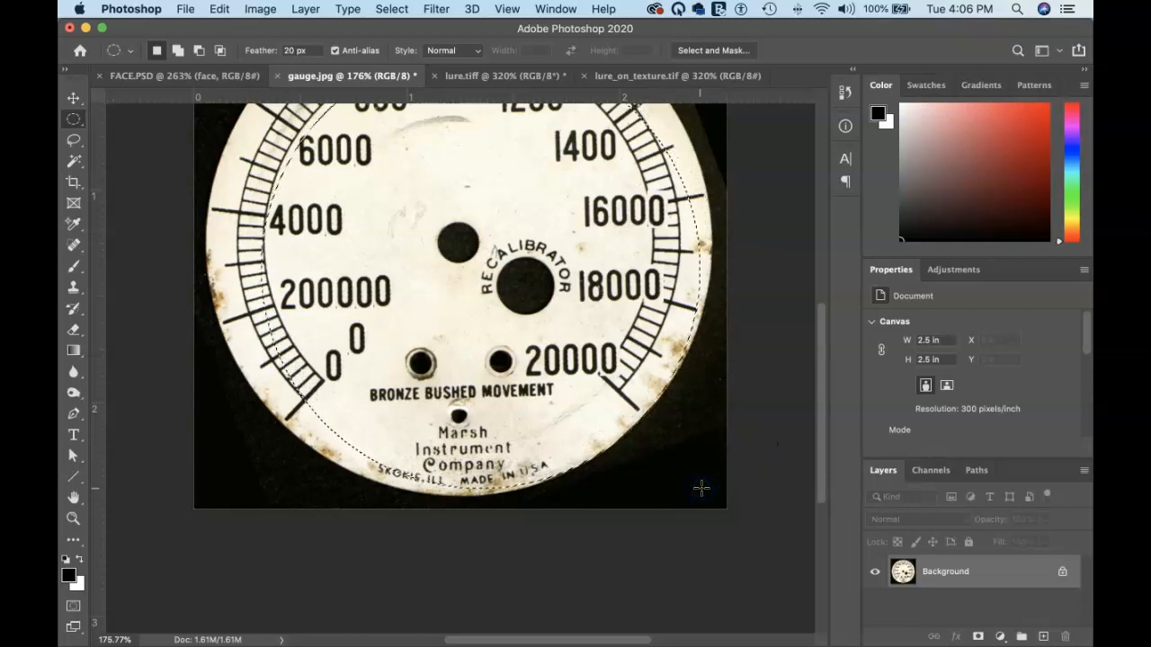
key("super+0")
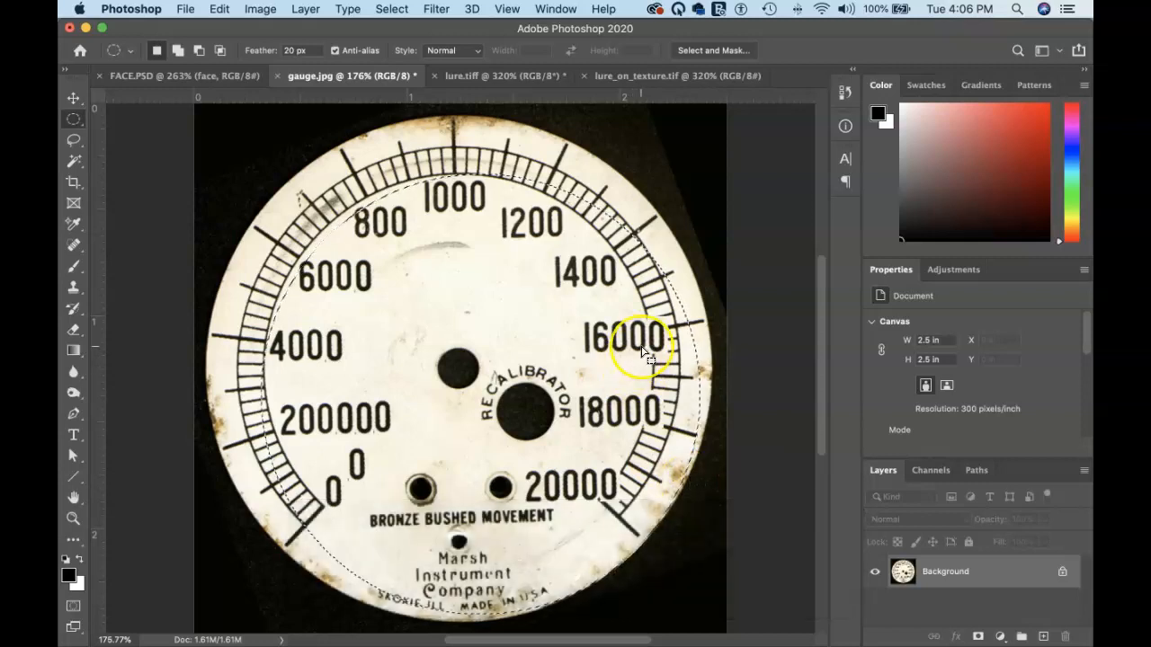
key("super+d")
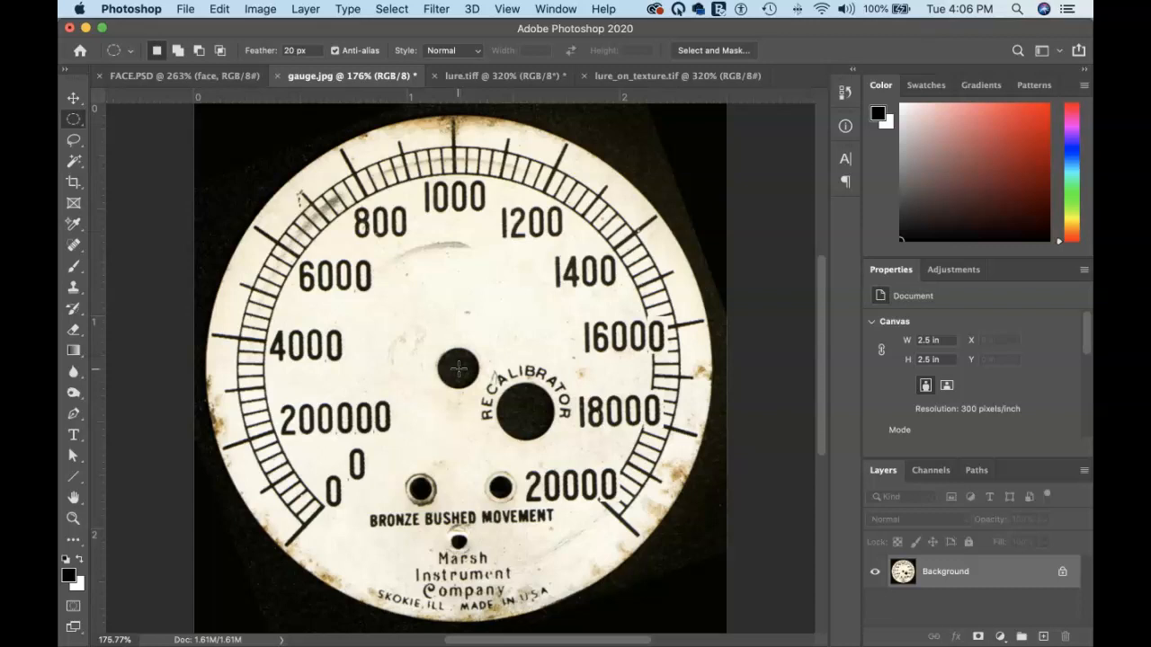
- Draw a circular selection outward from the gauge's centre hole to the edge of the face, and deselect it
left_click_drag(460, 370, 710, 620)
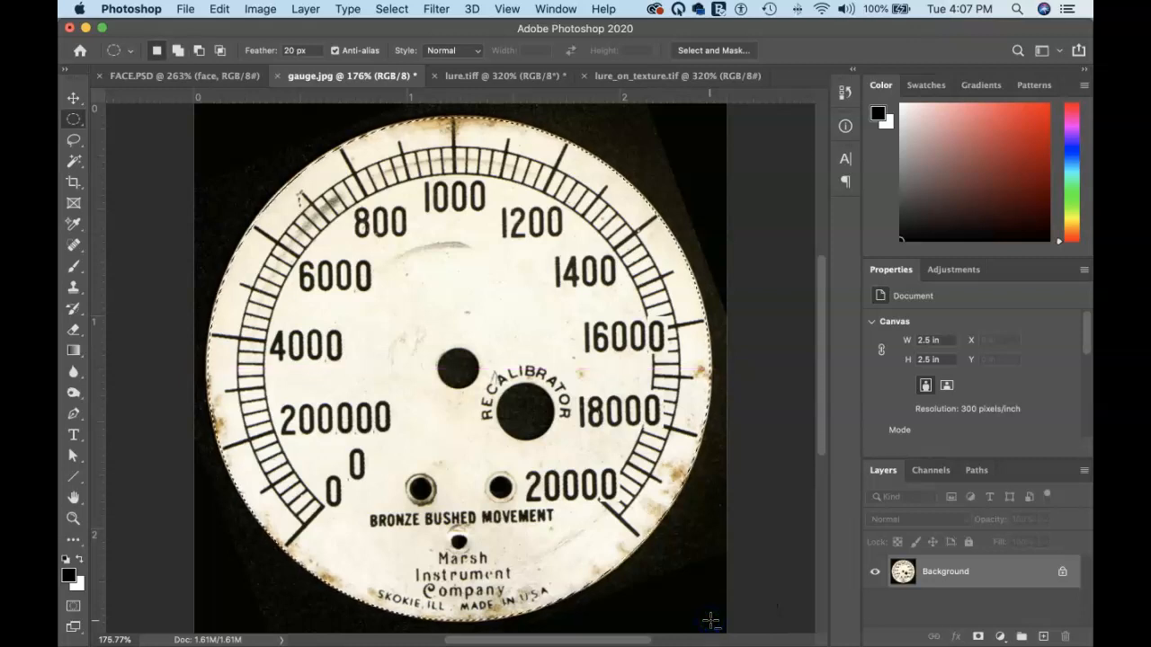
key("super+d")
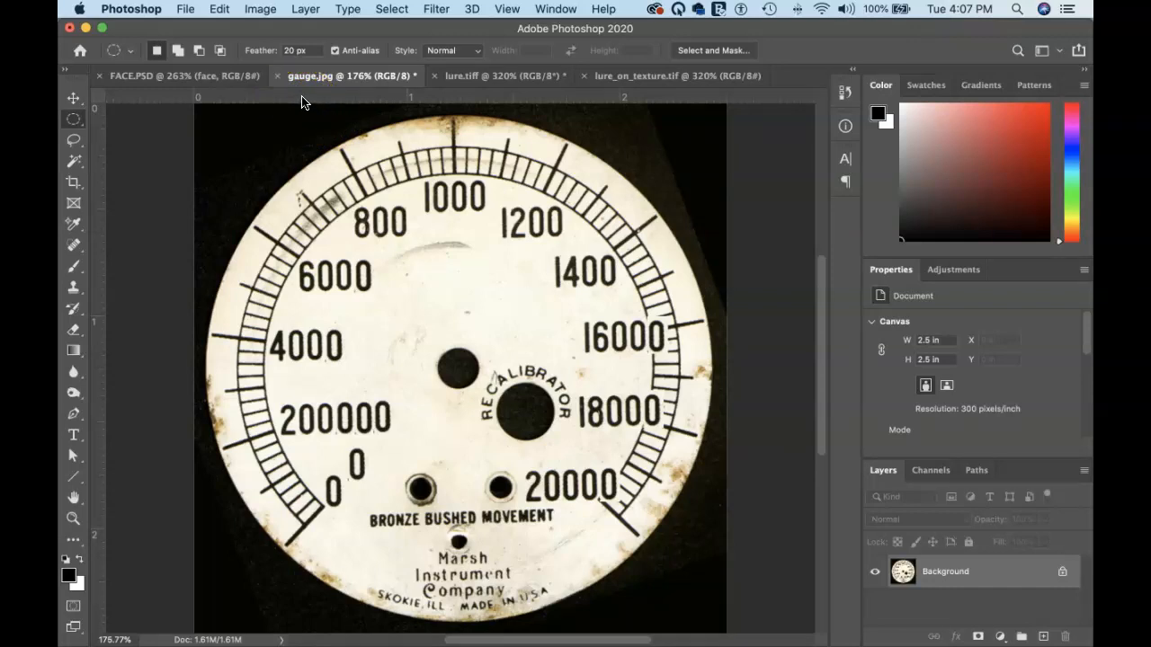
- Toggle the rulers off and on, and place a horizontal guide along the top edge of the gauge face
key("super+r")
key("super+r")
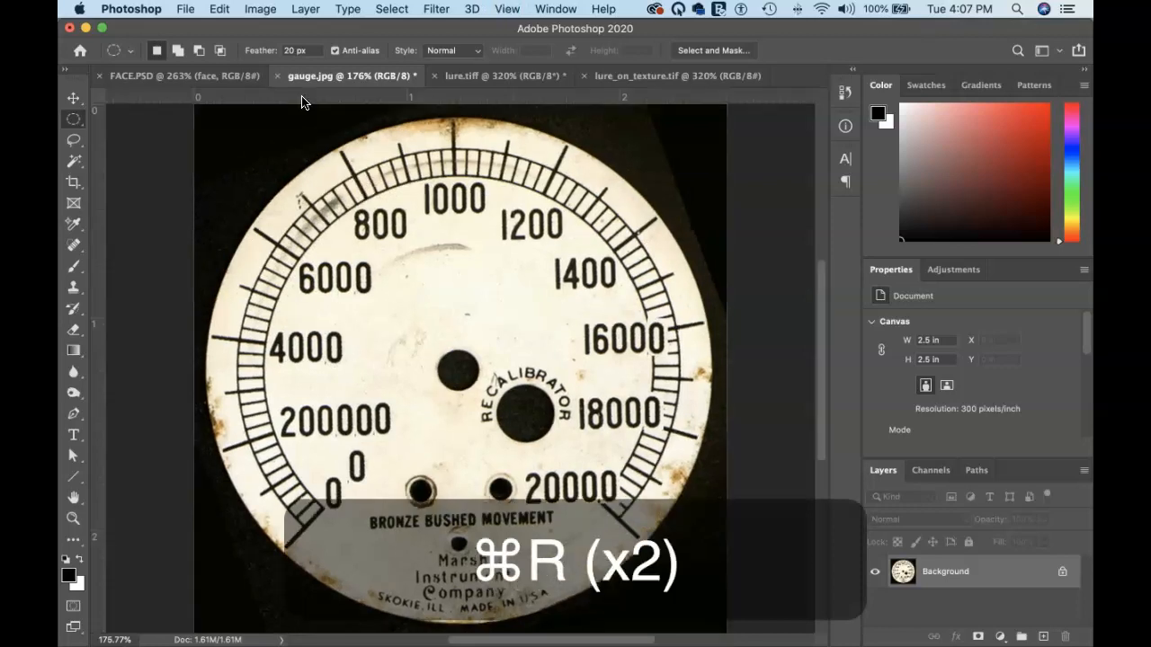
key("super+r")
key("super+r")
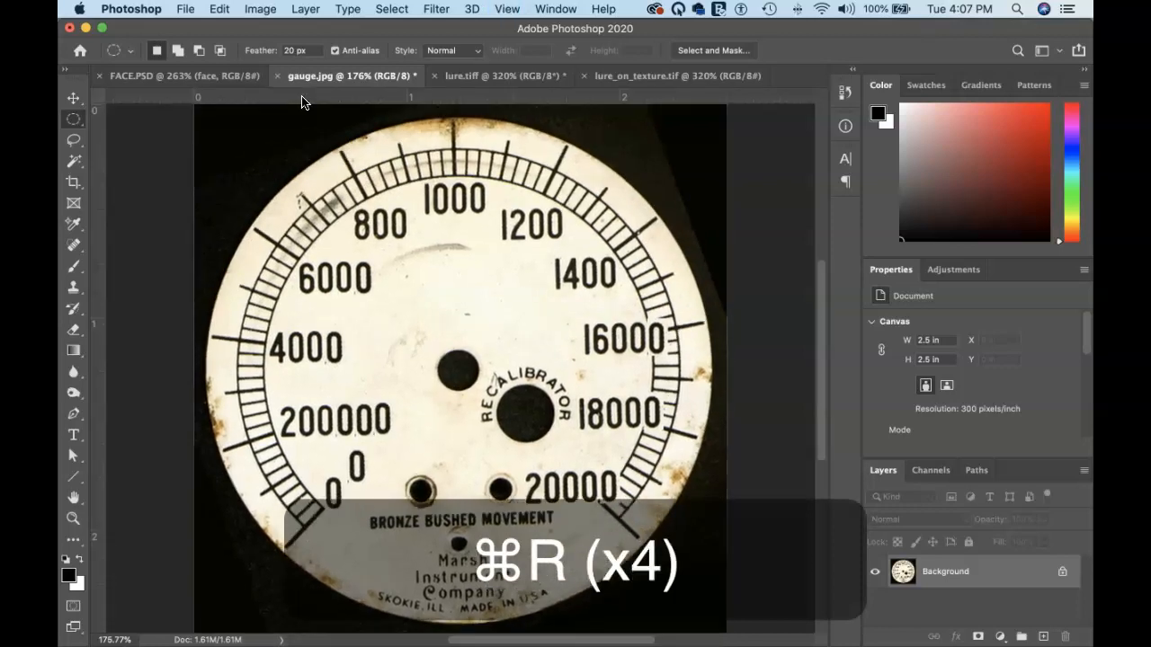
key("super+r")
key("super+r")
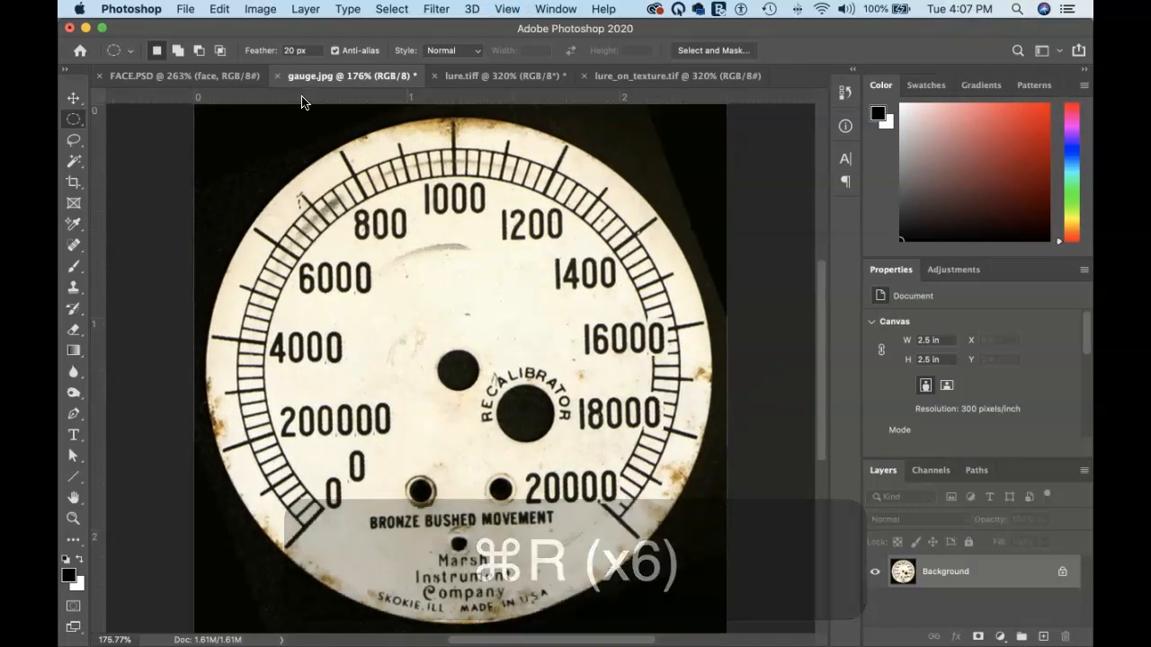
left_click(449, 98)
left_click_drag(449, 100, 485, 118)
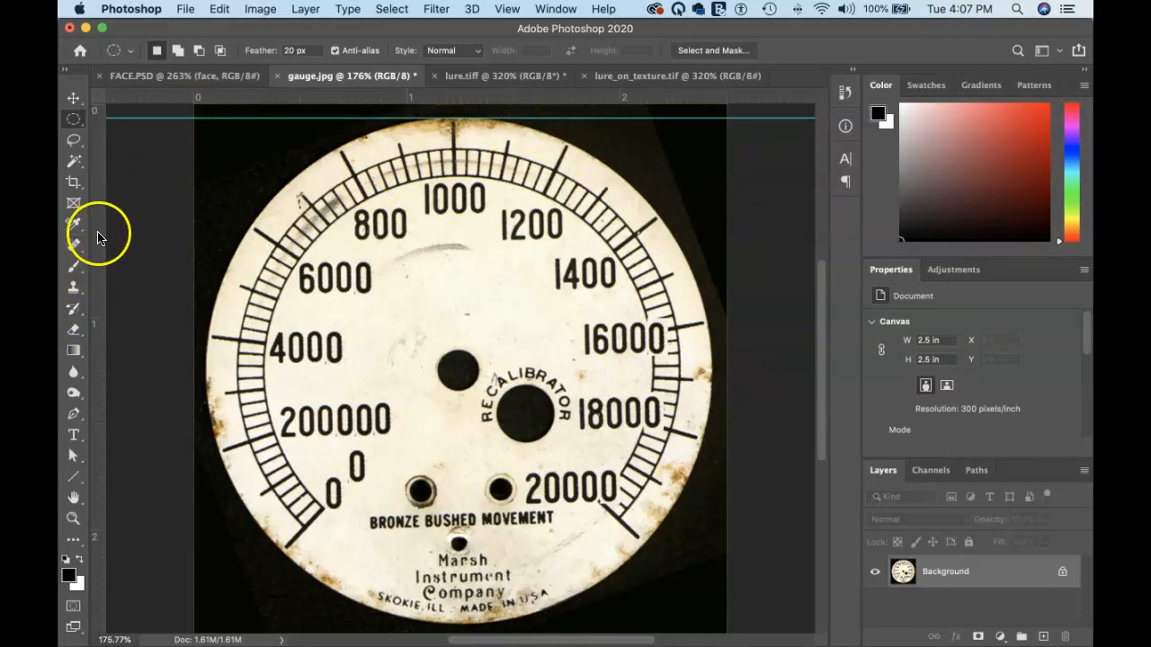
- Place a vertical guide along the face's left edge, draw a circular selection around the face from the guides' intersection, and deselect it
left_click_drag(96, 239, 207, 260)
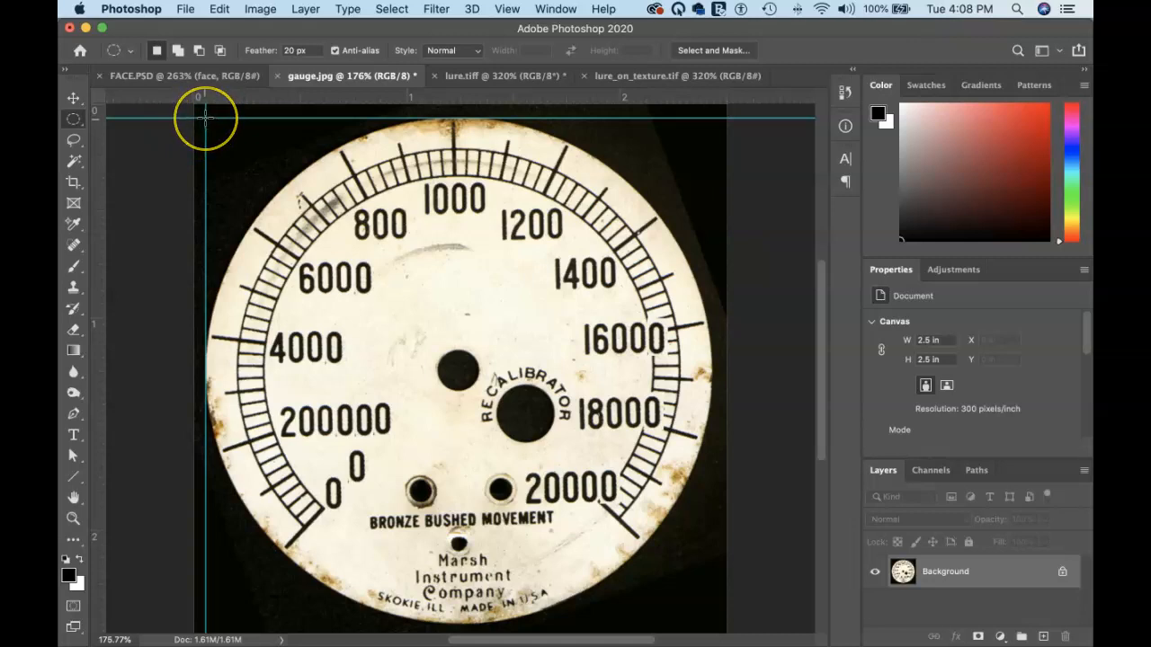
left_click_drag(205, 117, 712, 621)
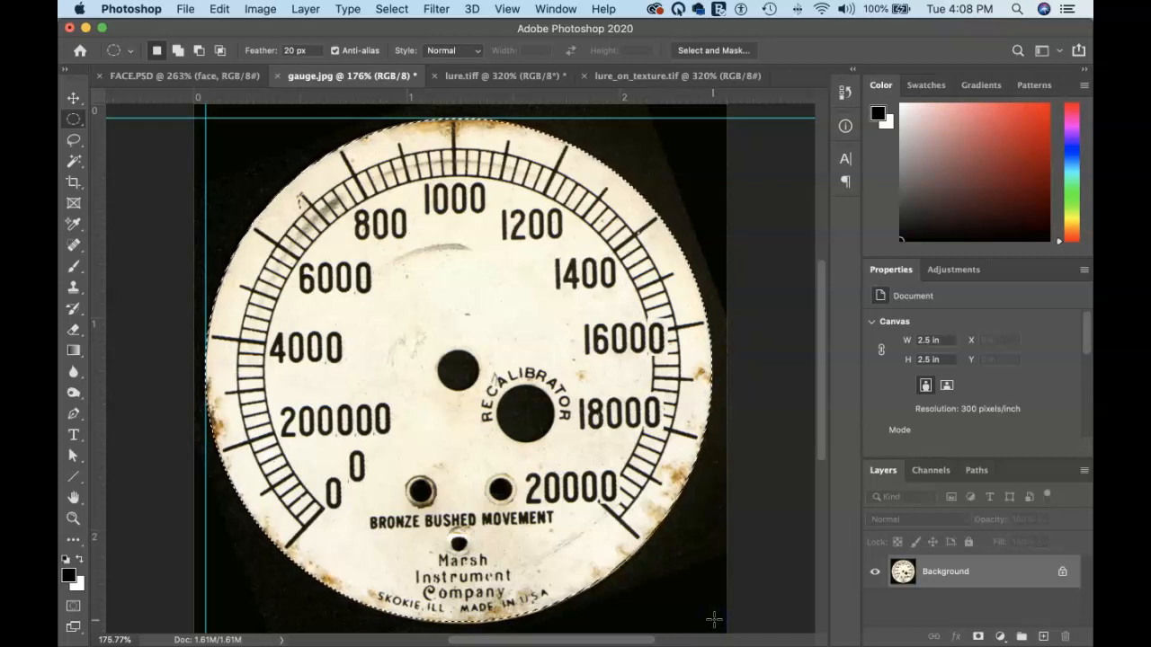
key("super+d")
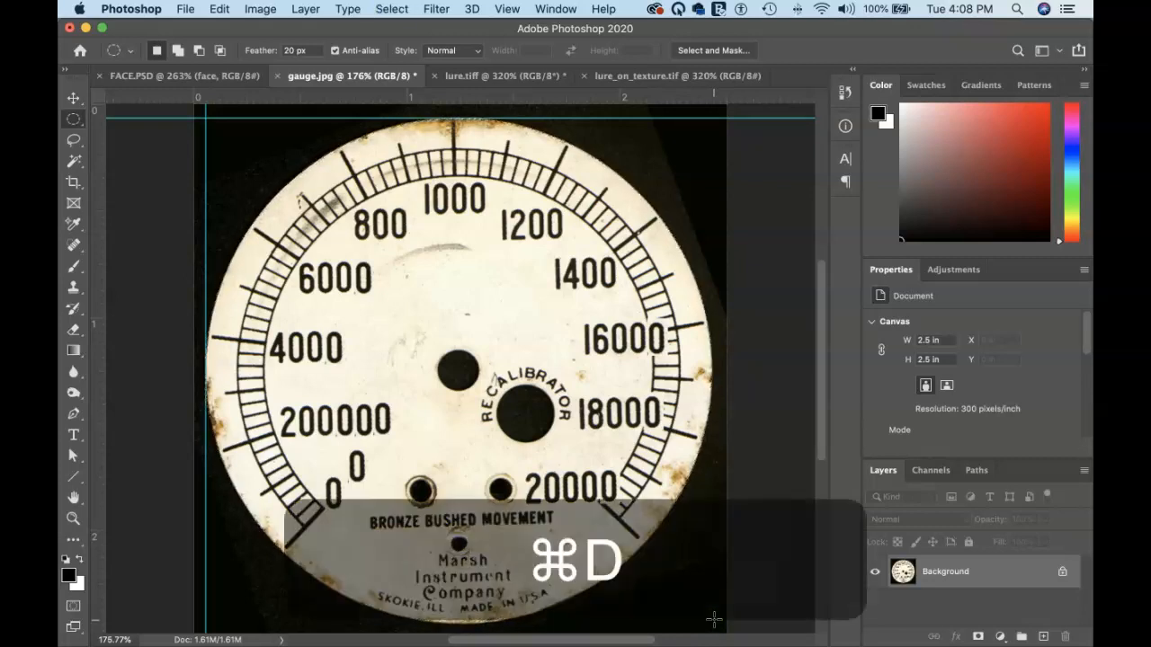
- Try to outline the gauge's centre hole with elliptical selections using the 20 px feather, and deselect the result
left_click_drag(434, 350, 477, 386)
left_click(431, 325)
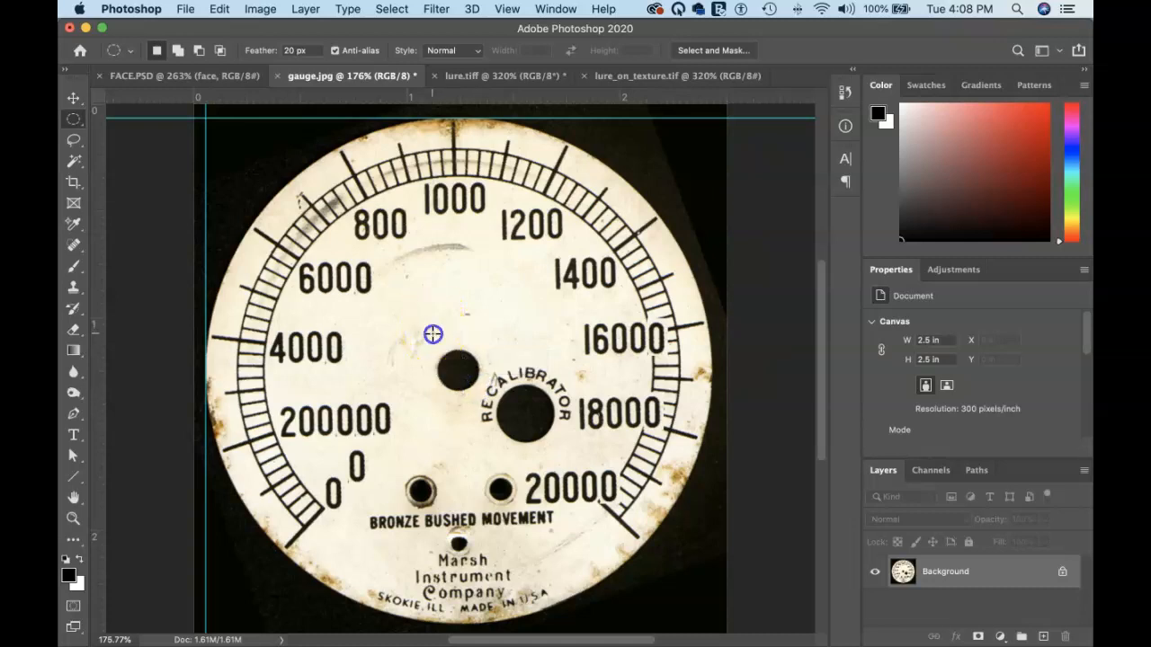
left_click_drag(430, 338, 477, 384)
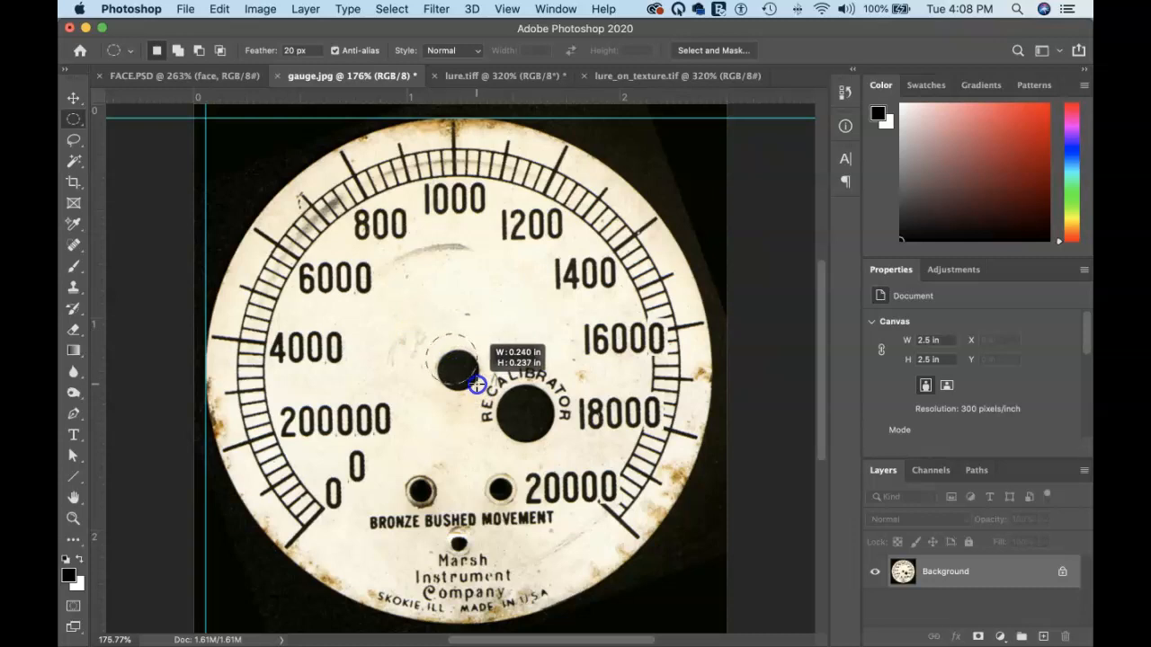
left_click_drag(477, 385, 479, 392)
left_click_drag(480, 393, 478, 389)
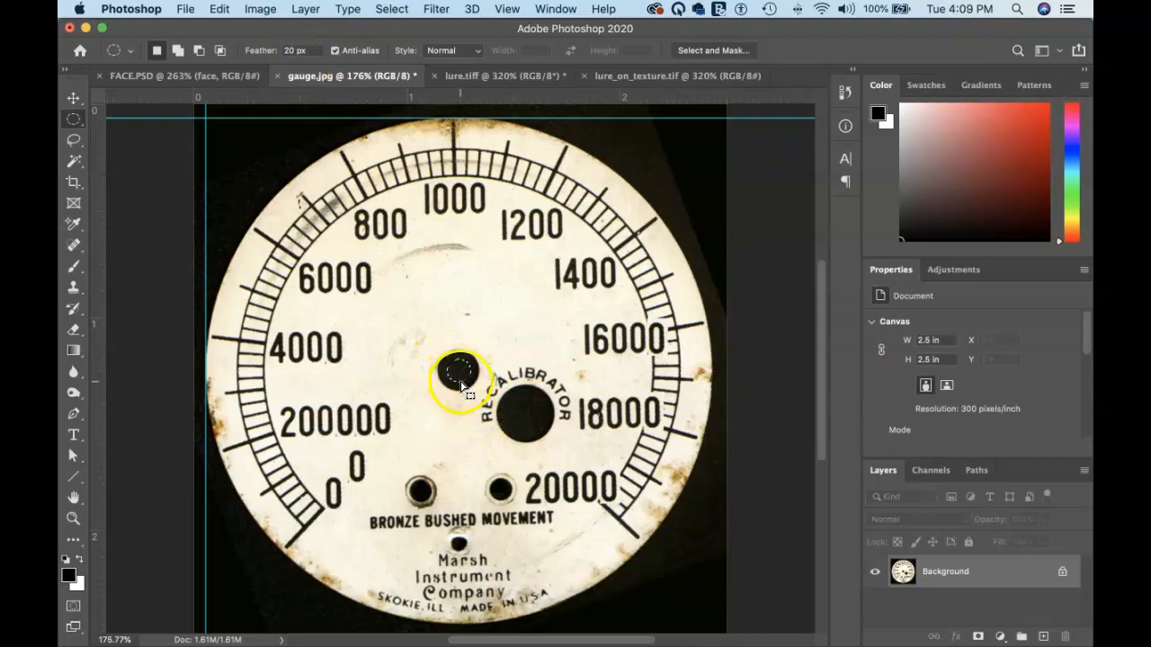
key("super+d")
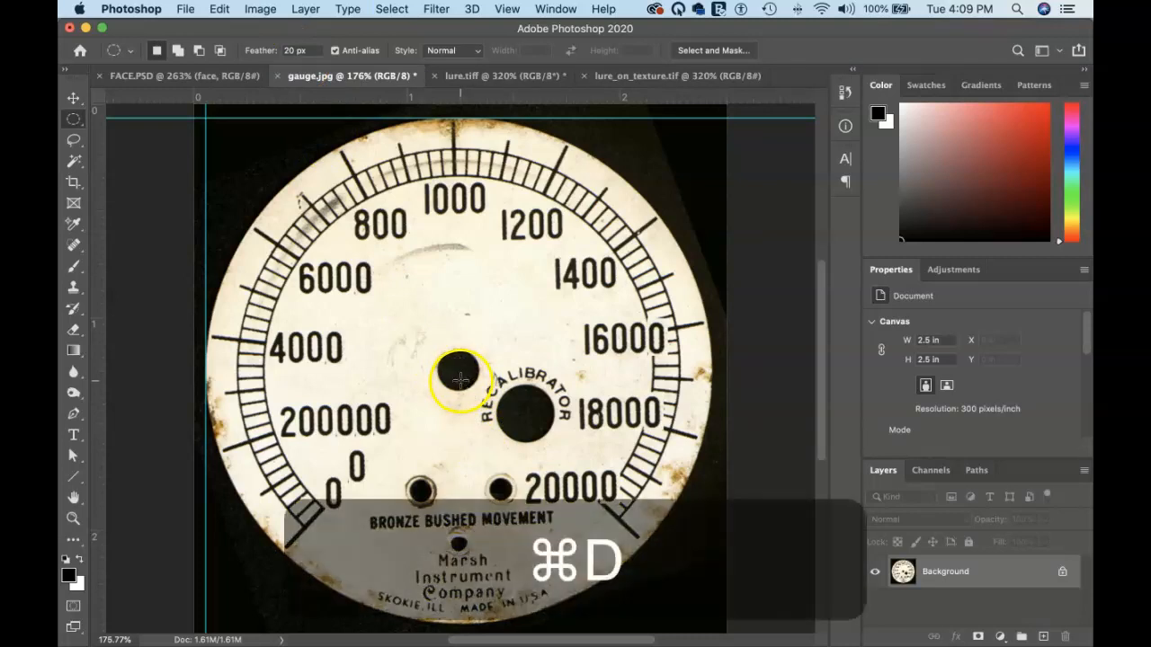
- Set the feather to 0 px, draw an elliptical selection around the centre hole, and deselect it
double_click(294, 50)
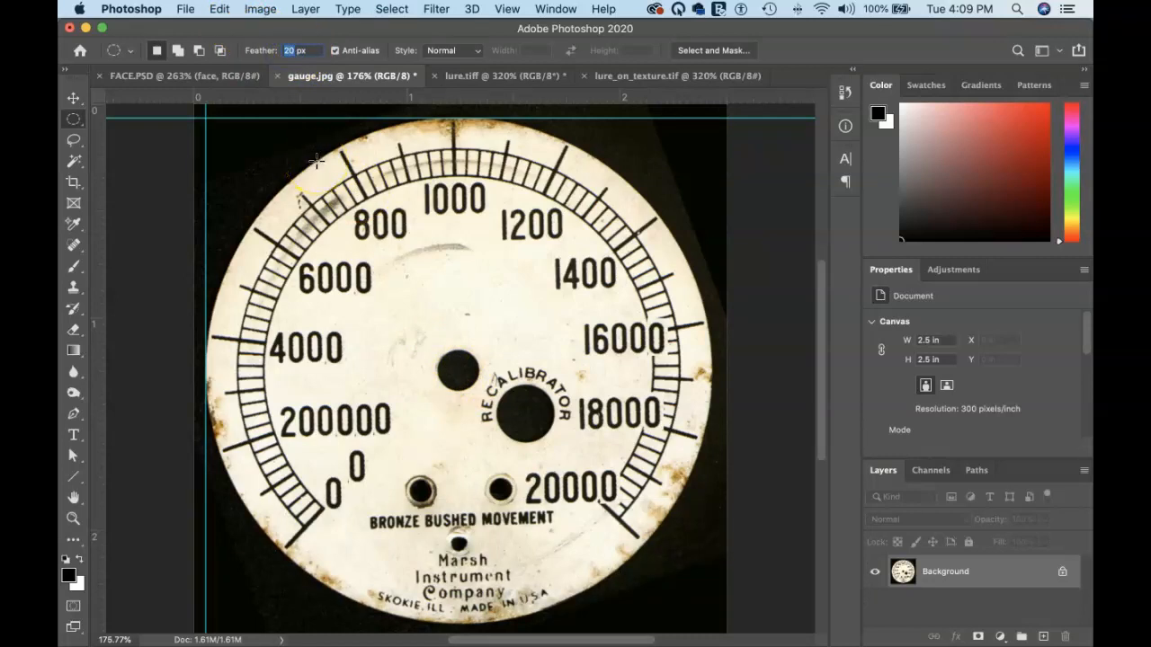
type("0")
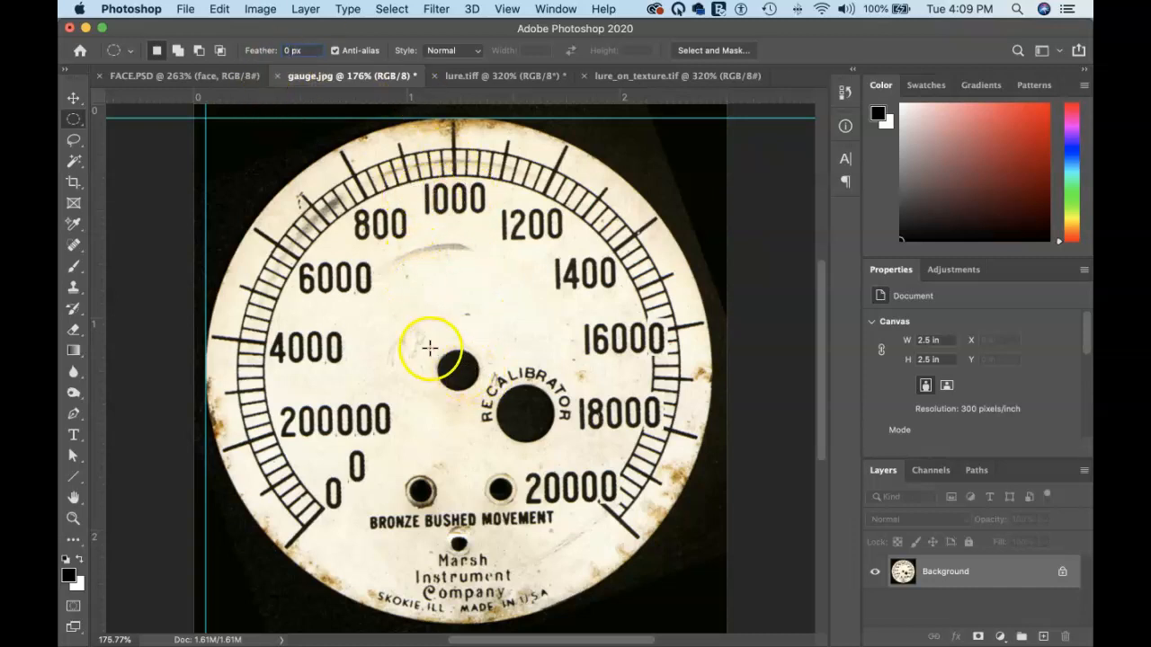
left_click_drag(437, 344, 481, 390)
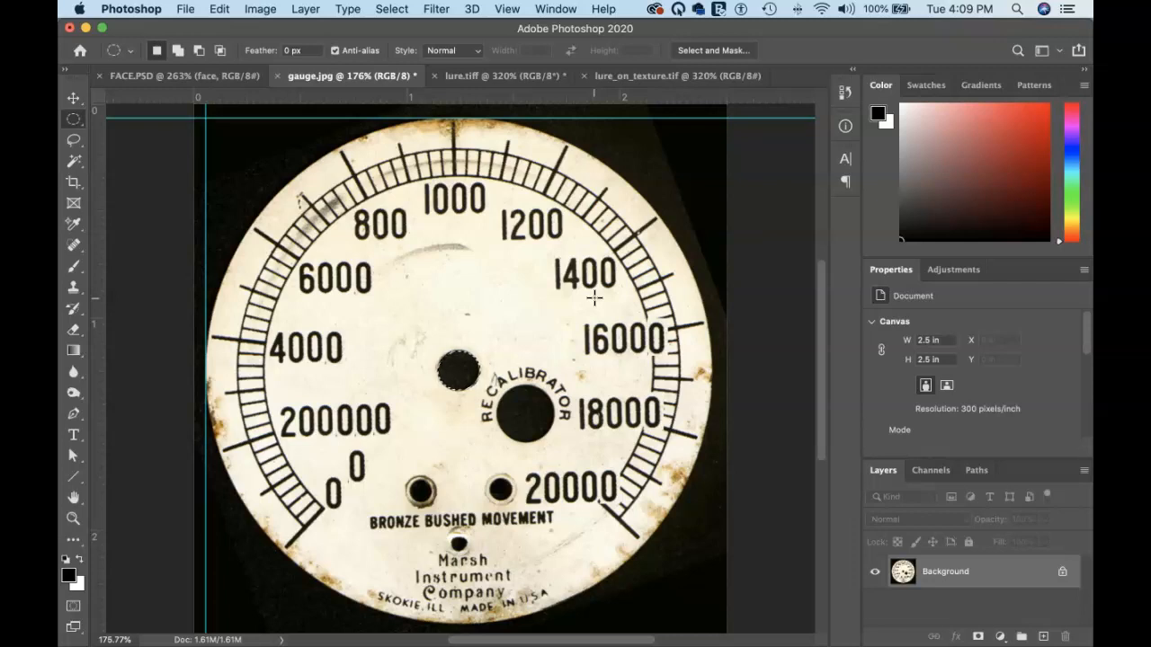
key("super+d")
- Hide the guides and switch to the Magic Wand tool
key("super+semicolon")
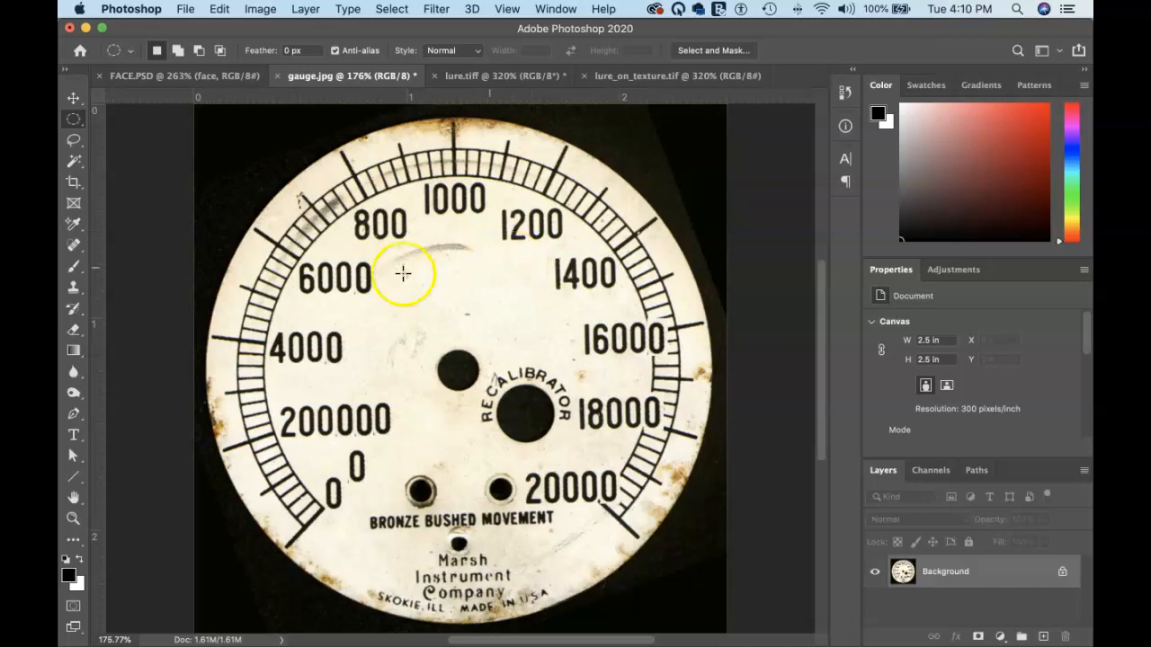
left_click(77, 166)
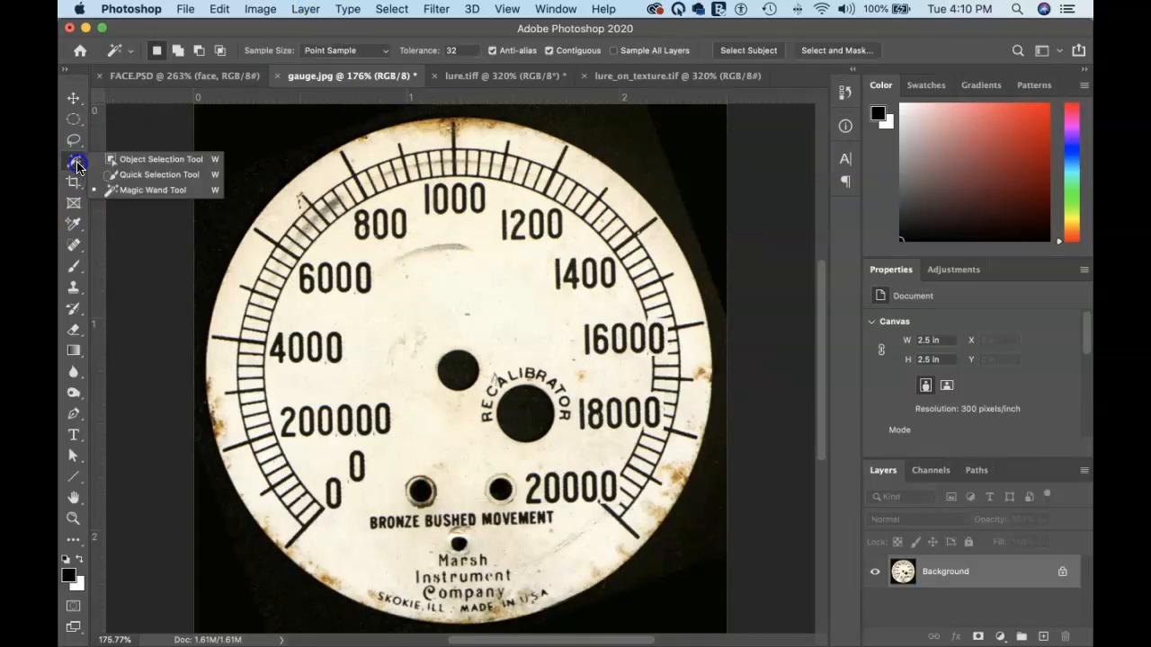
mouse_move(77, 166)
left_mouse_down()
mouse_move(145, 165)
mouse_move(155, 192)
left_mouse_up()
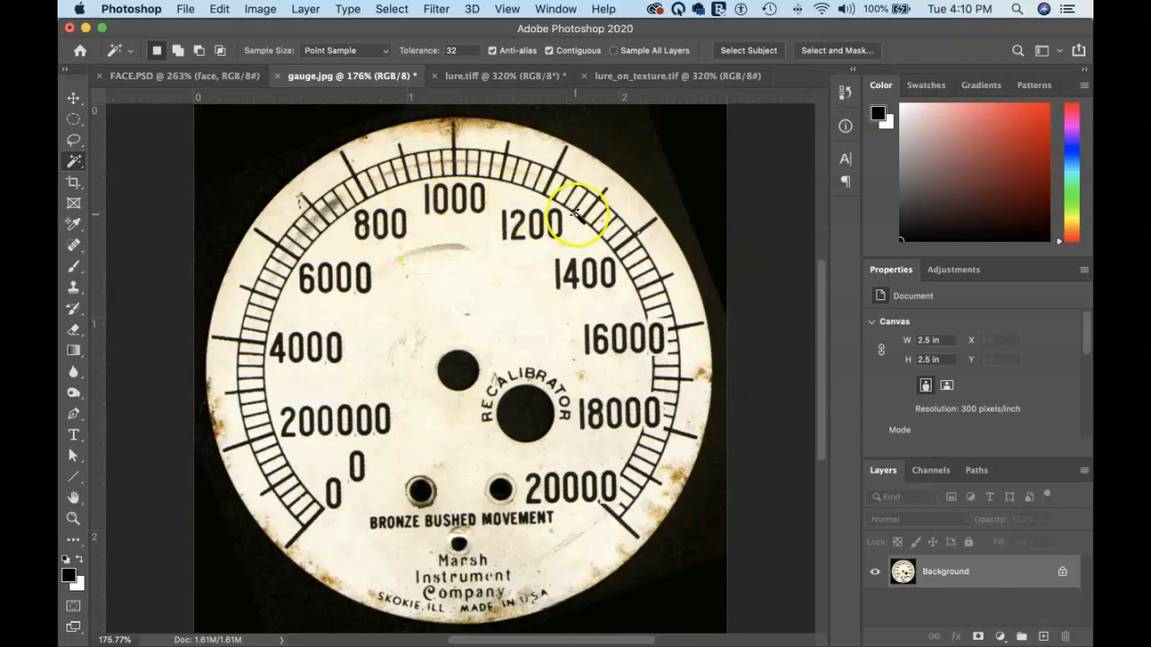
- Try Magic Wand selections on separate segments of the face's outer rim and on its inner white area
left_click(588, 185)
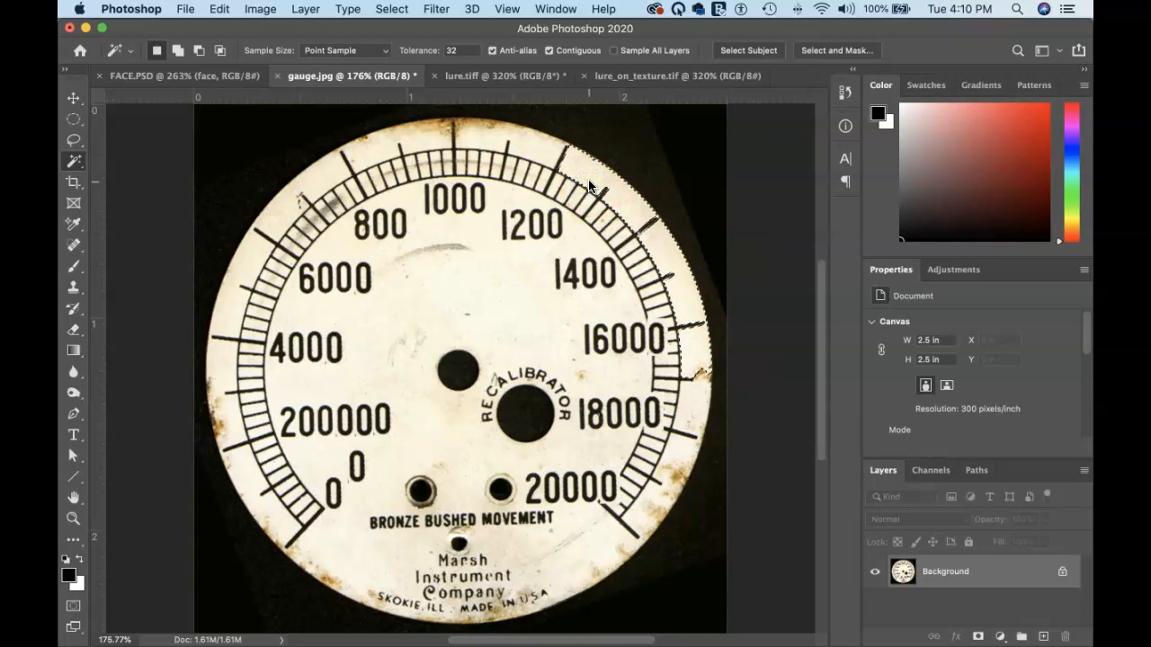
left_click(543, 152)
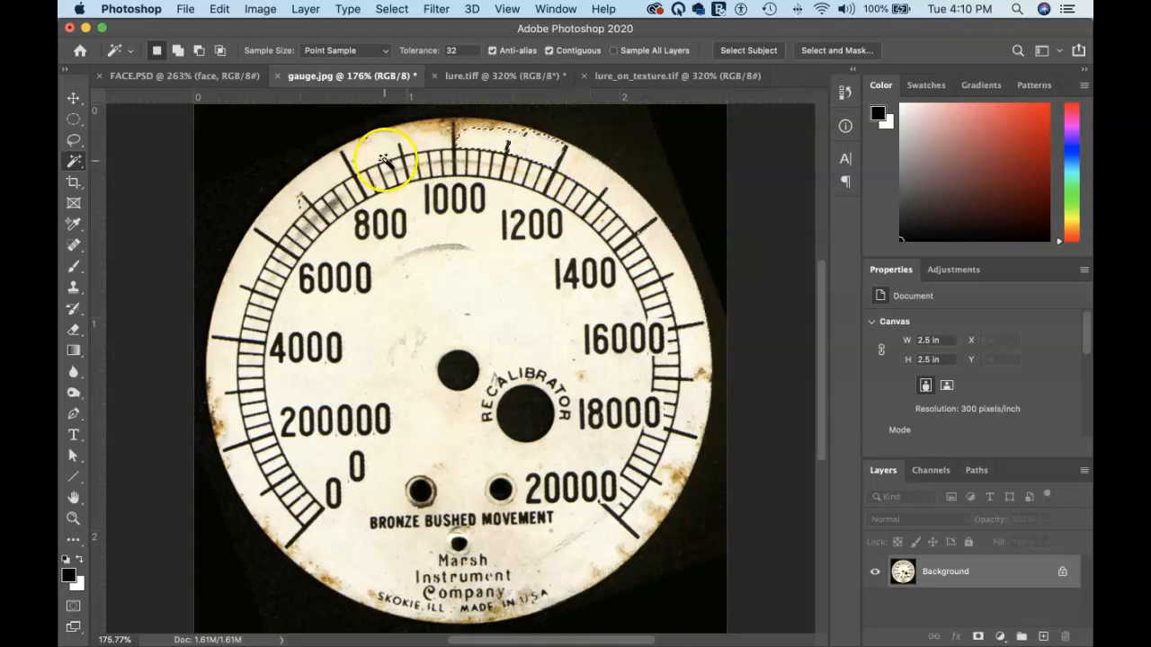
left_click(331, 173)
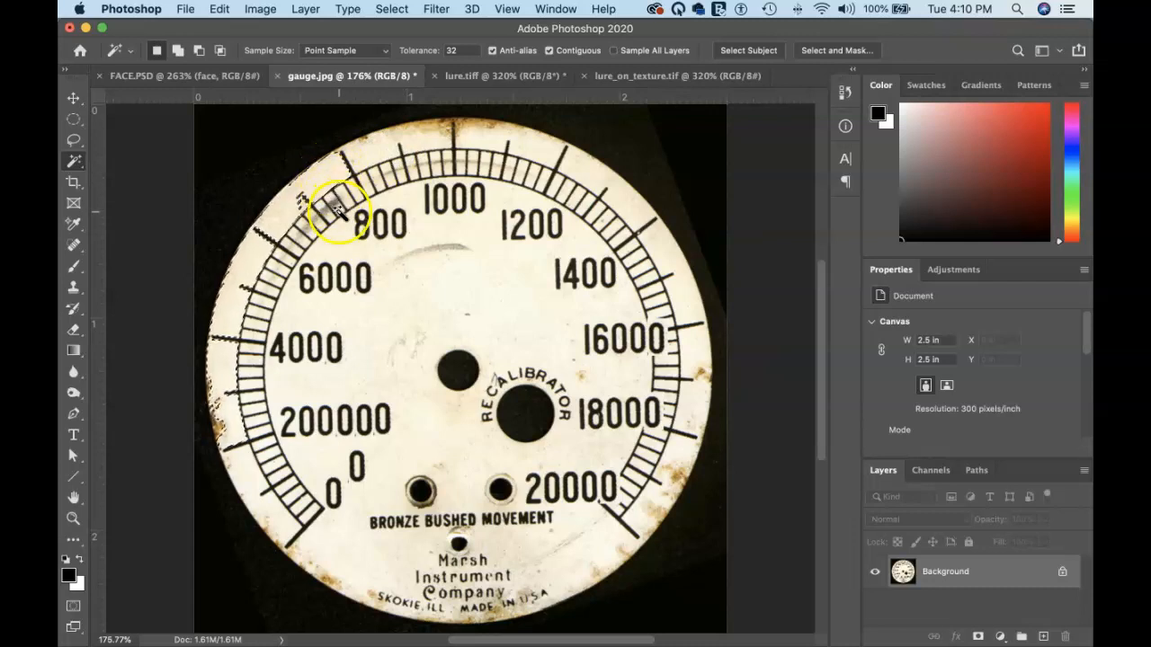
left_click(341, 235)
left_click(539, 385)
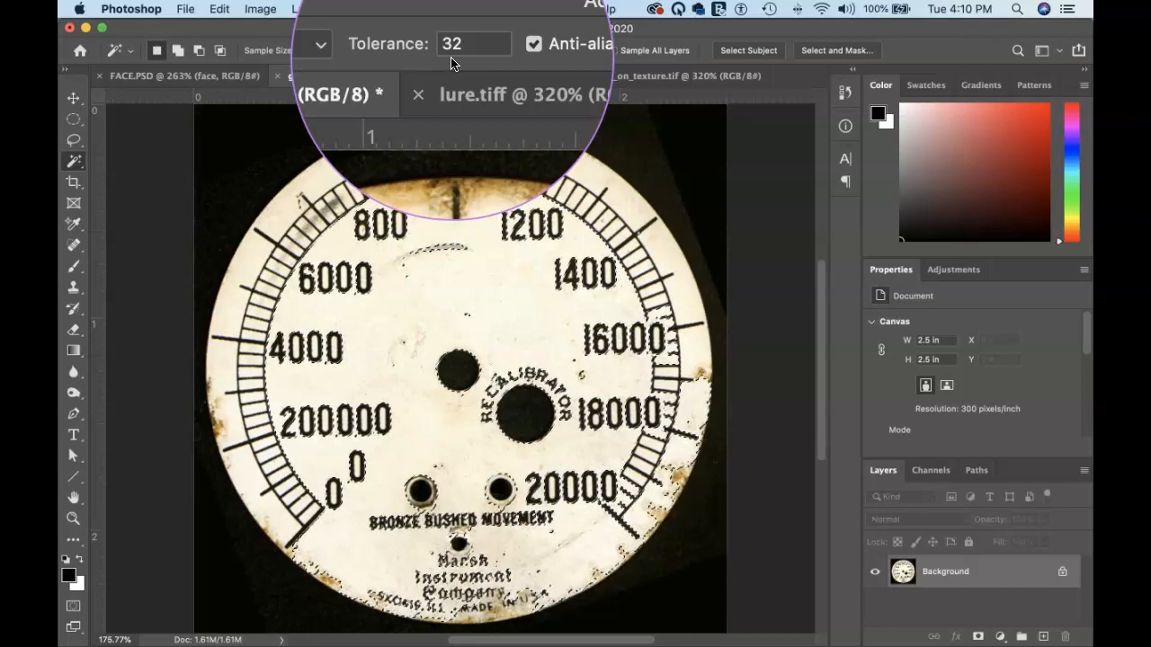
left_click(461, 61)
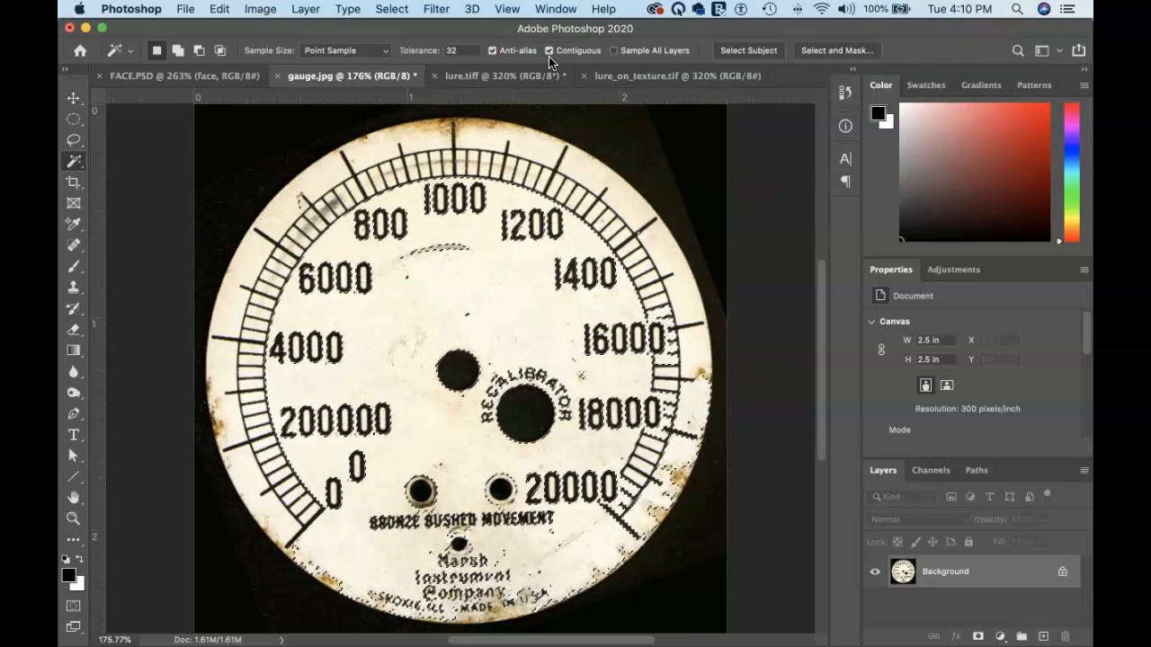
- Compare Magic Wand selections of the rim with Contiguous on and off, then restore Contiguous and deselect
left_click(531, 142)
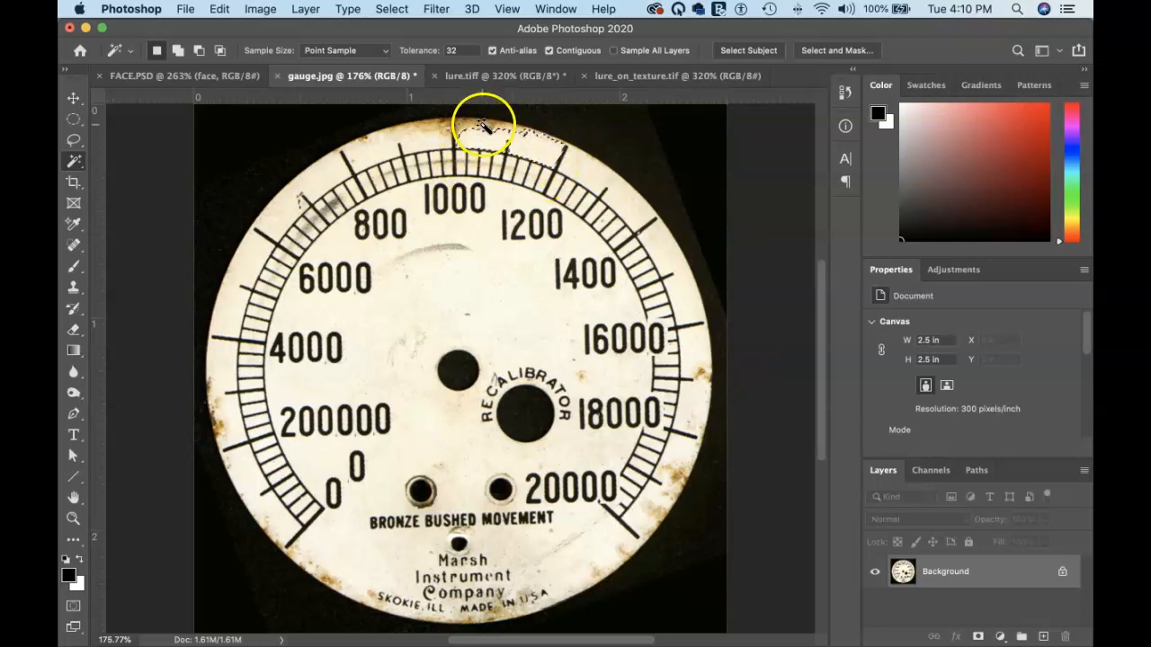
left_click(600, 178)
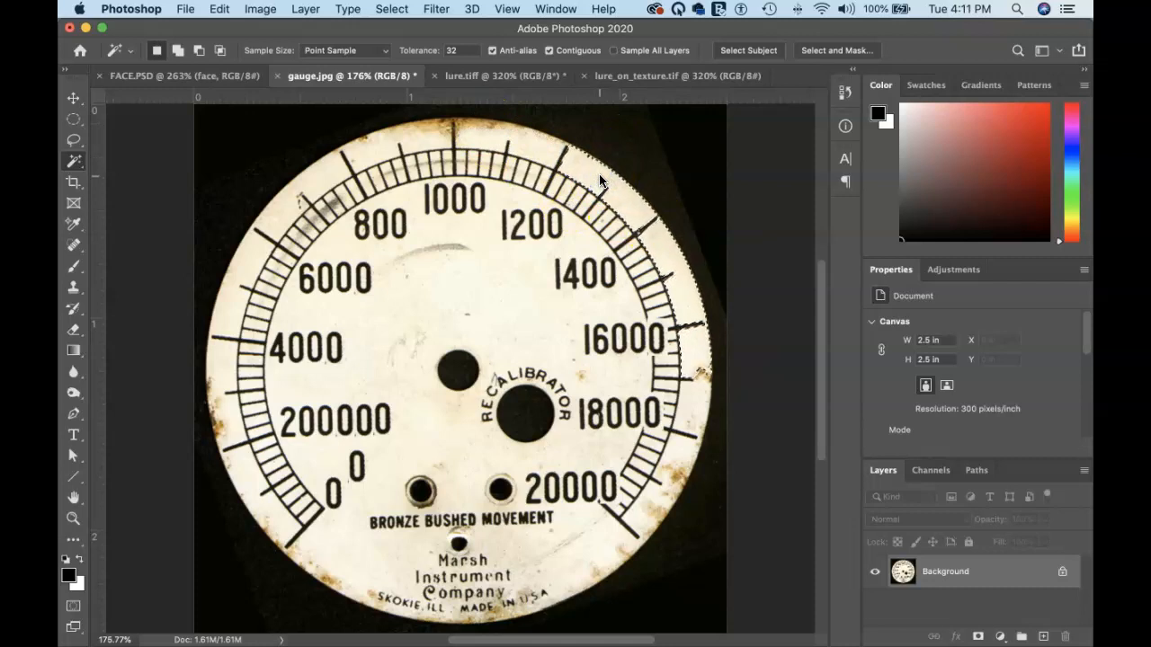
left_click(548, 51)
left_click(549, 53)
left_click(549, 159)
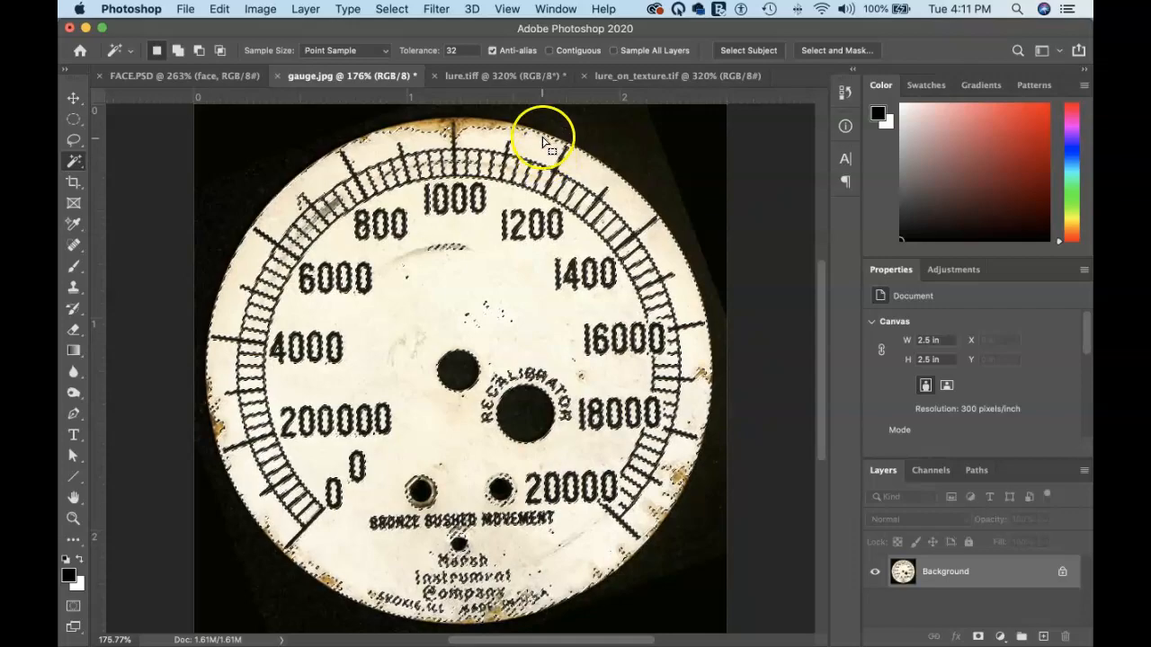
left_click(550, 51)
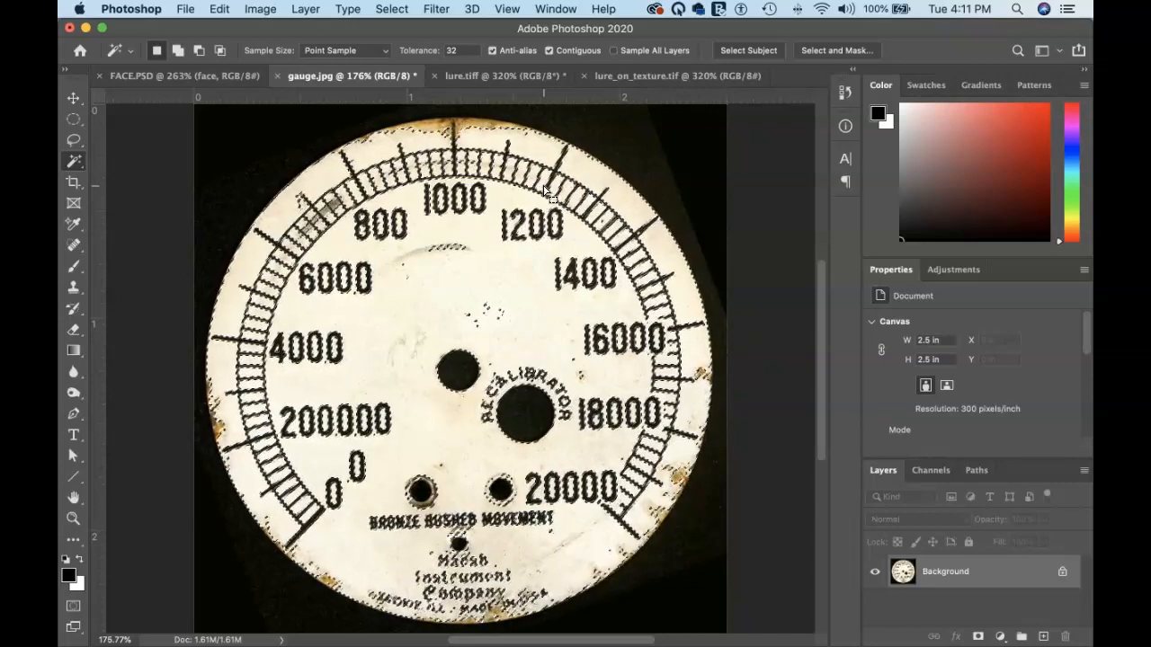
key("super+d")
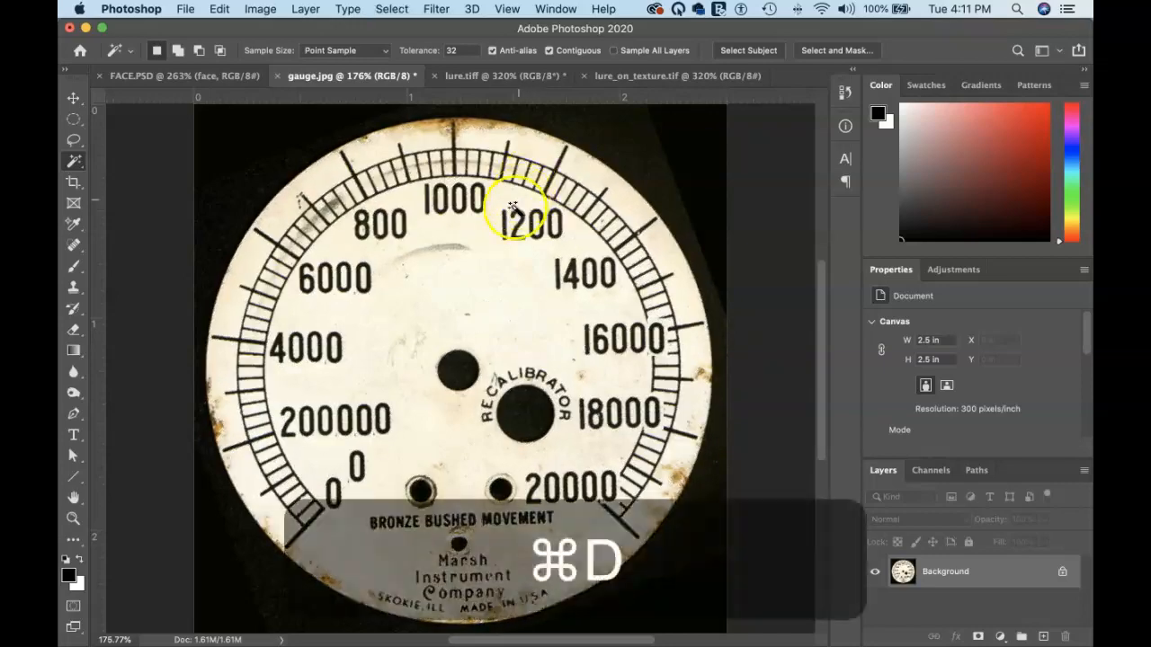
- Select the inner face with the Magic Wand, add rim segments and the 1400 digits to the selection, and deselect everything
left_click(427, 312)
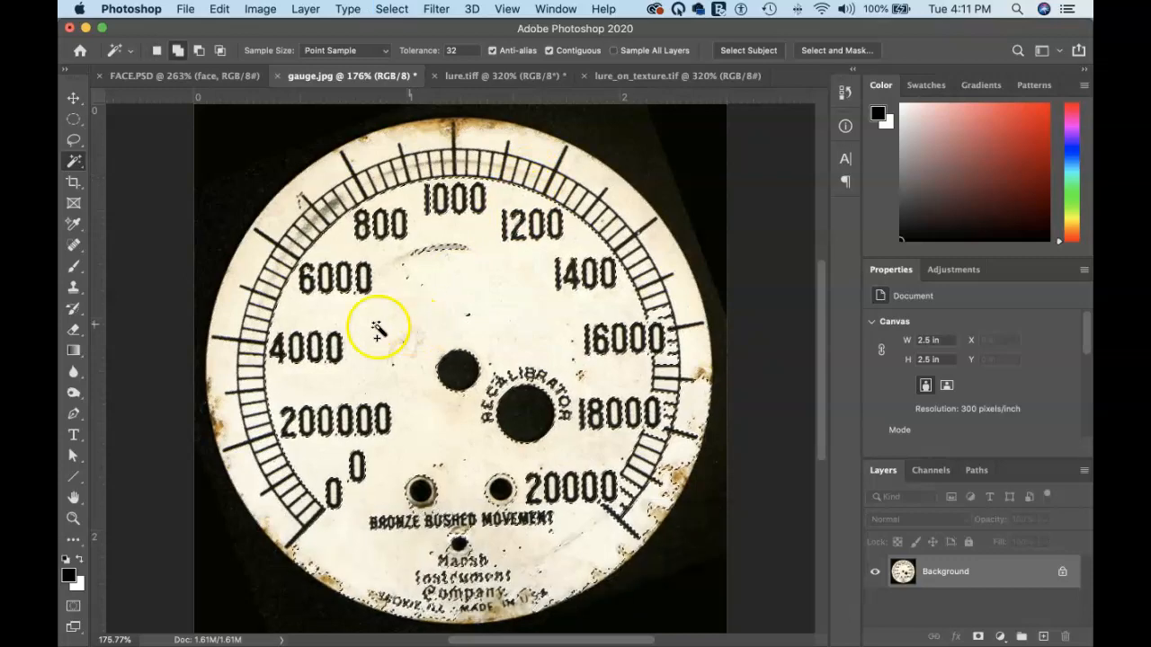
left_click(232, 302, "shift")
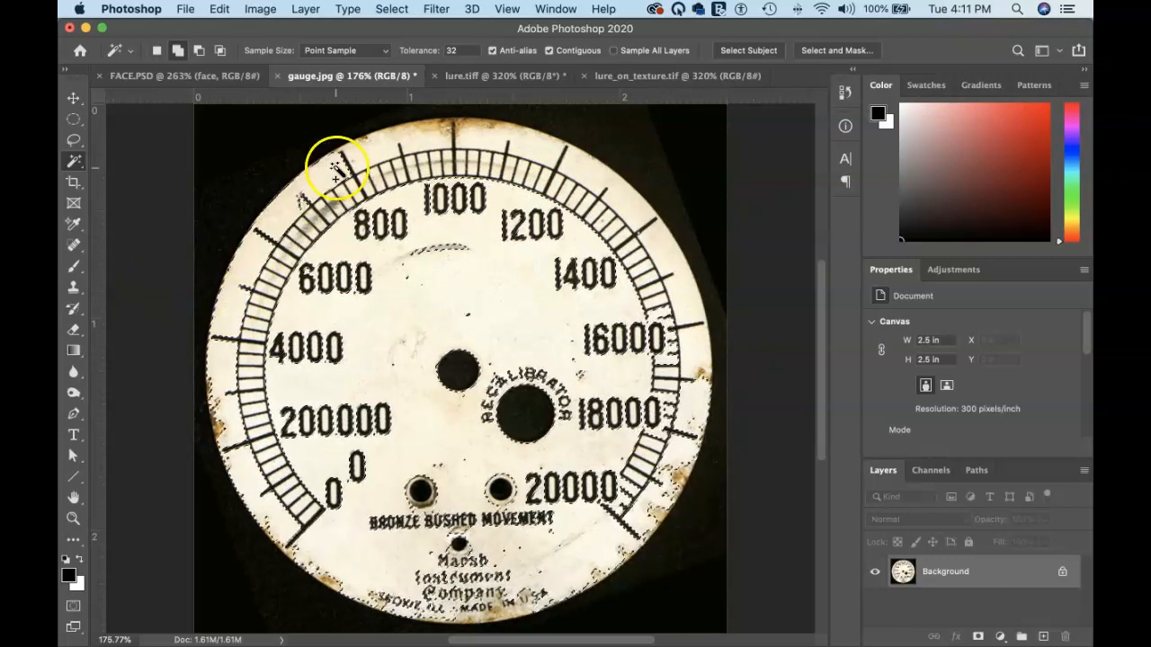
left_click(637, 201, "shift")
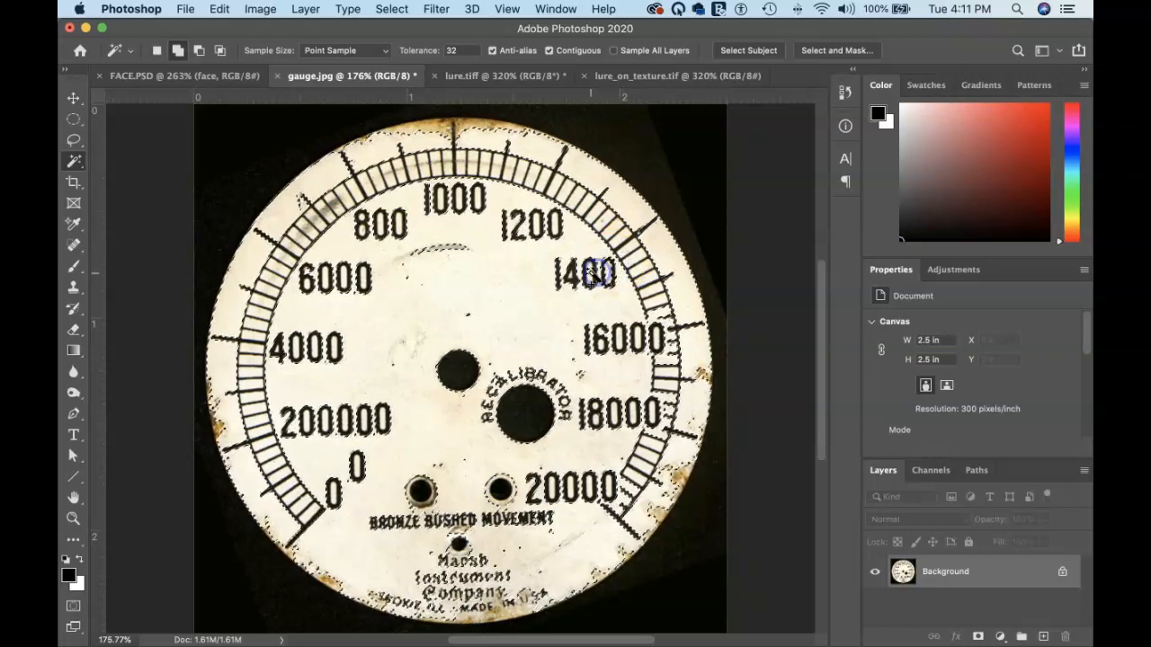
left_click(572, 276, "shift")
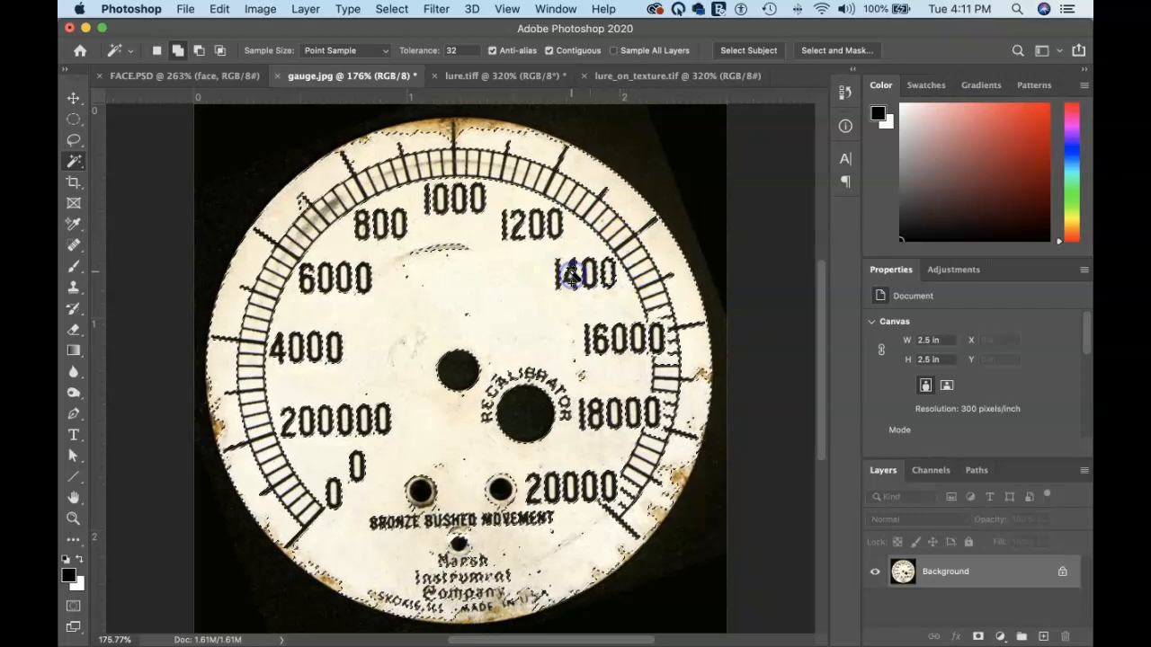
left_click(558, 269, "shift")
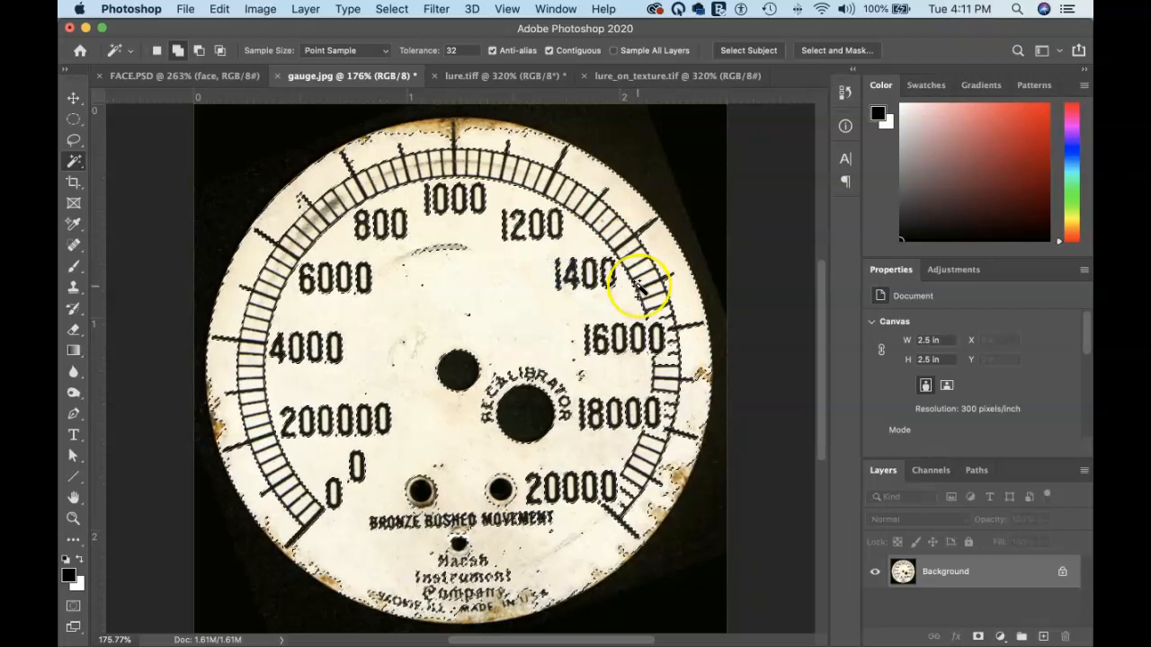
left_click(637, 290, "shift")
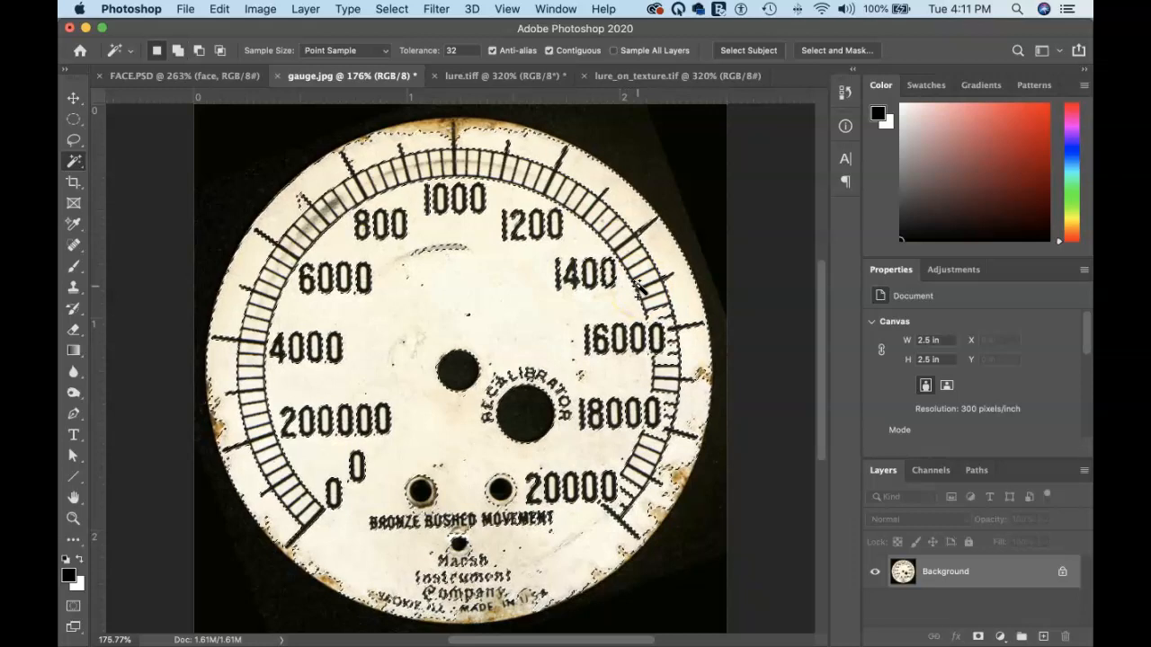
key("super+d")
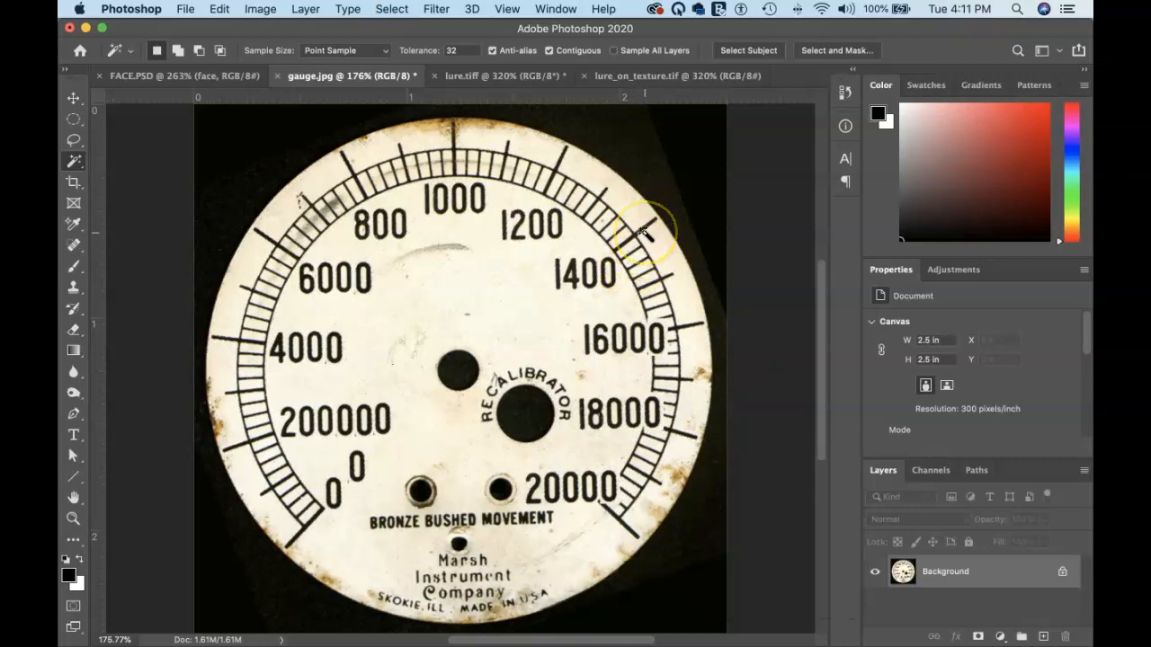
- Select the black background around the gauge with the Magic Wand and invert the selection to the whole face
left_click(635, 166)
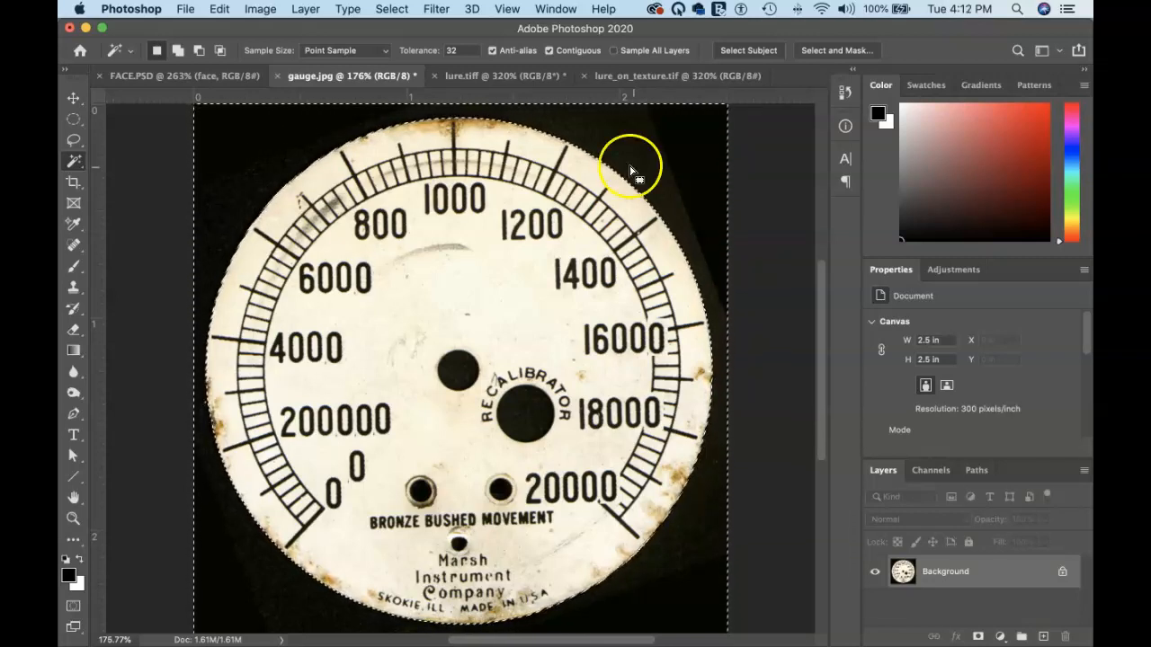
left_click(394, 9)
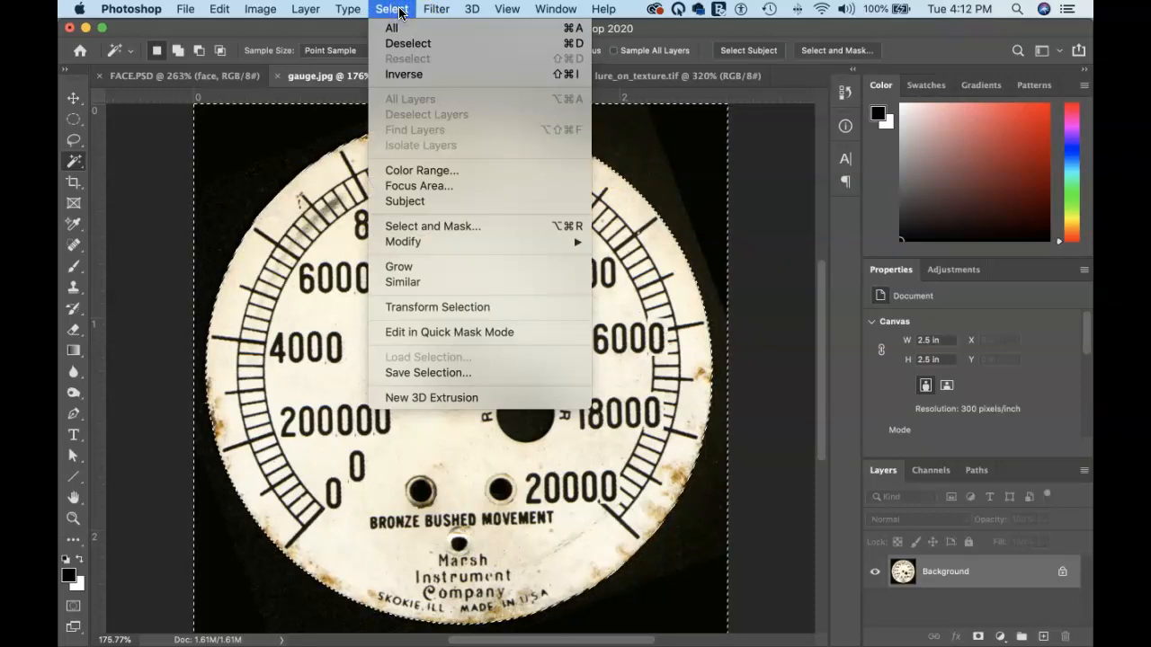
left_click(443, 75)
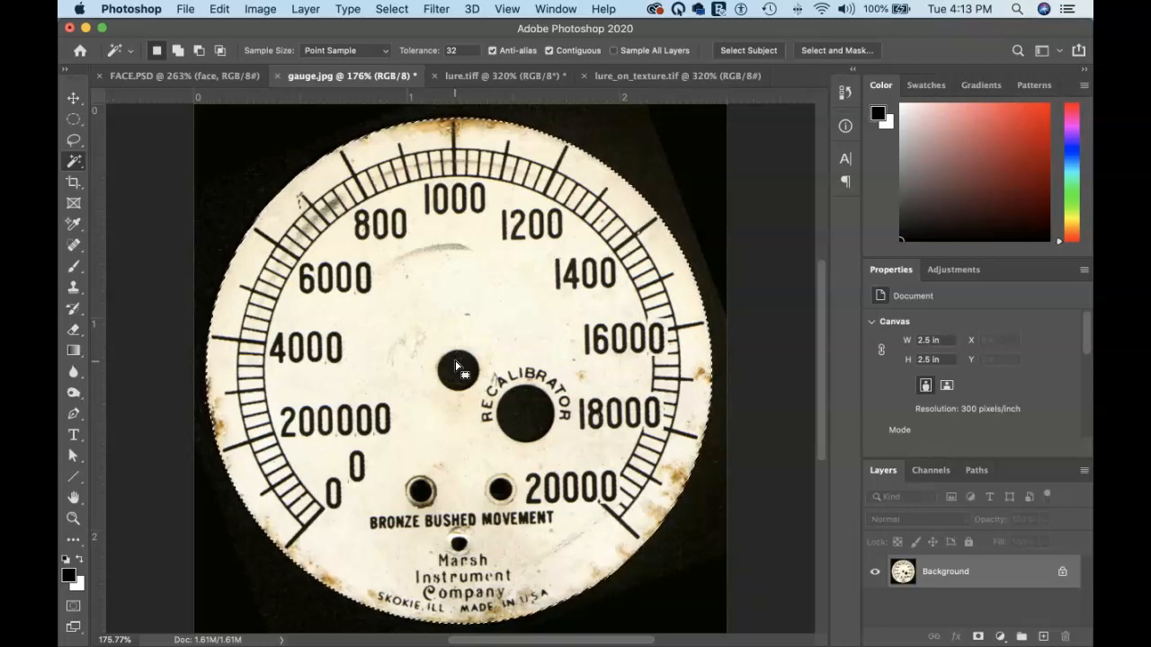
- Subtract the center hole, the recalibrator hole and the three small lower holes from the gauge face selection with the Magic Wand
key("alt")
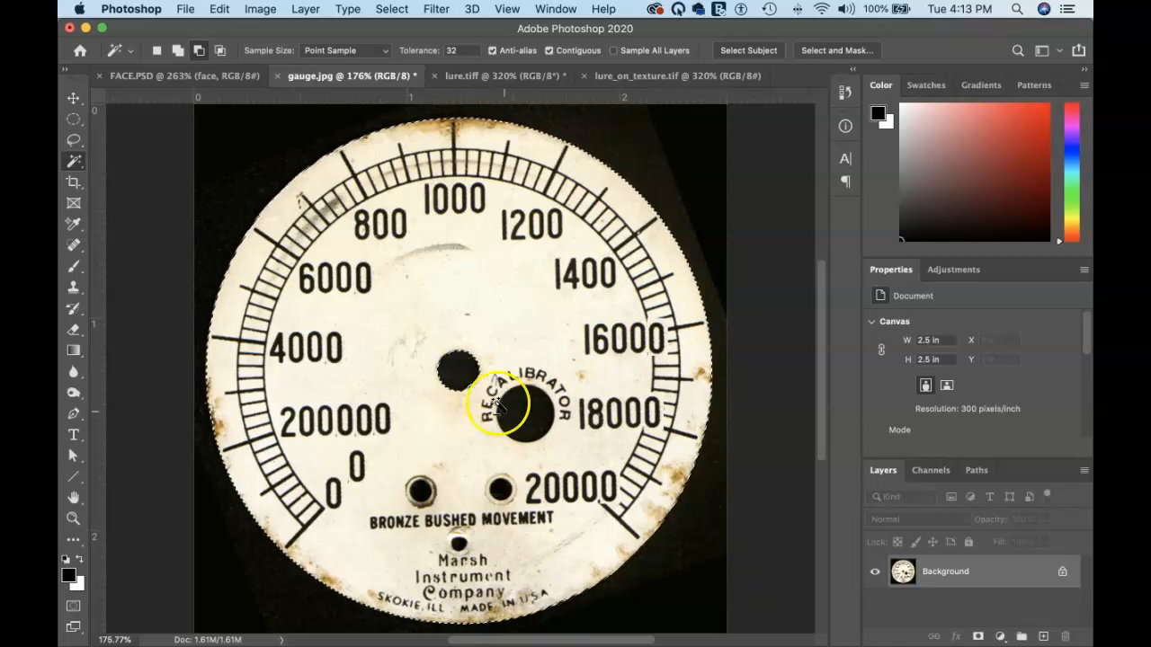
left_click(501, 490, "alt")
left_click(422, 491, "alt")
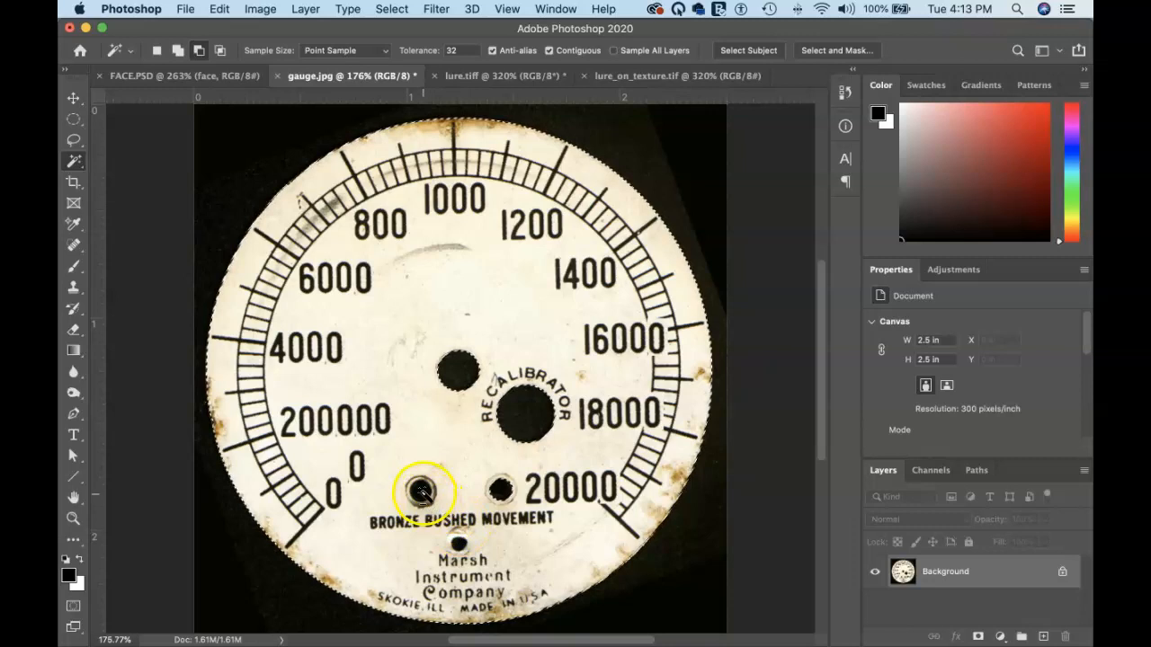
left_click(458, 543, "alt")
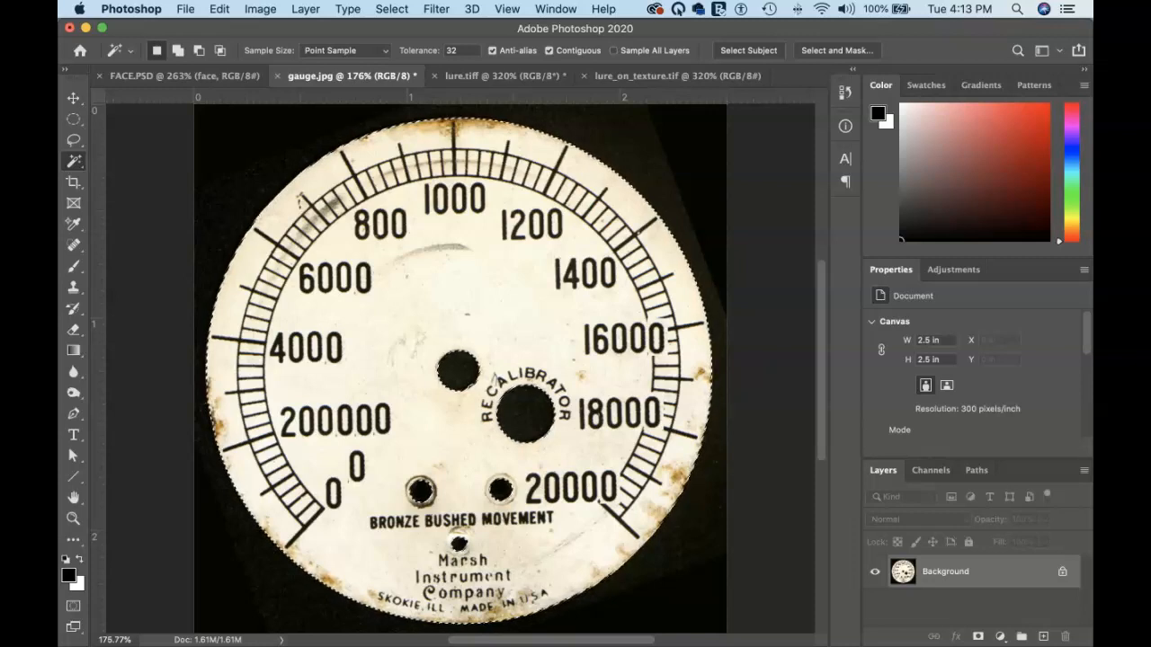
left_click(131, 9)
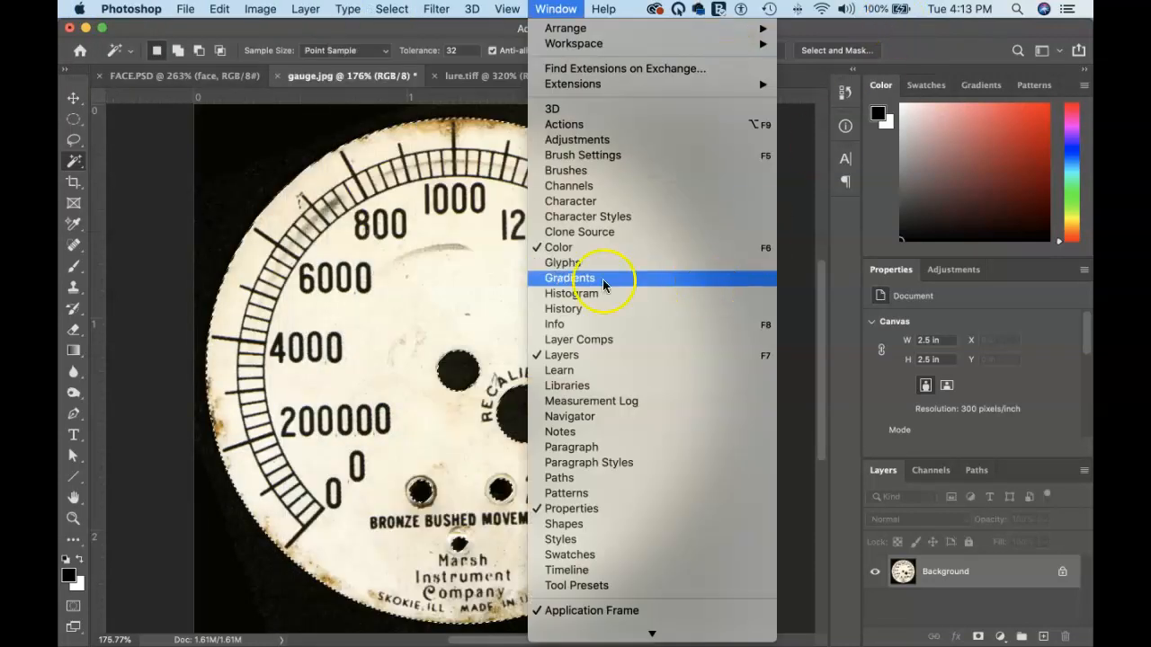
left_click(460, 40)
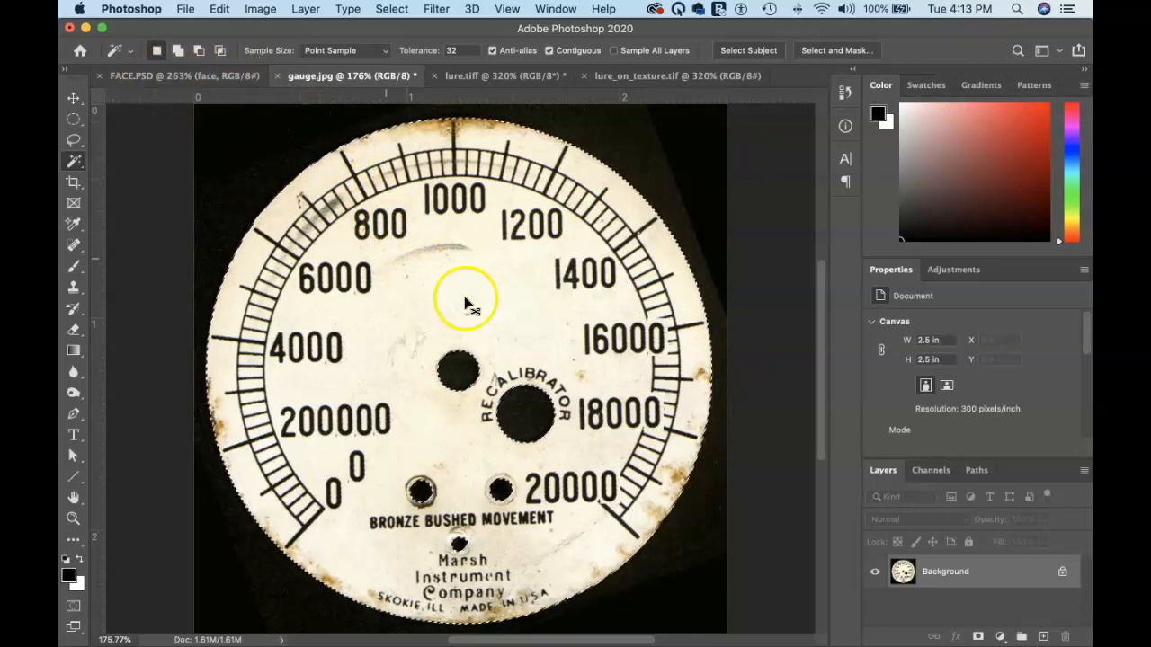
- Copy the selected gauge face without its holes from gauge.jpg into the FACE.PSD document
left_click(418, 290)
left_click_drag(418, 289, 205, 79)
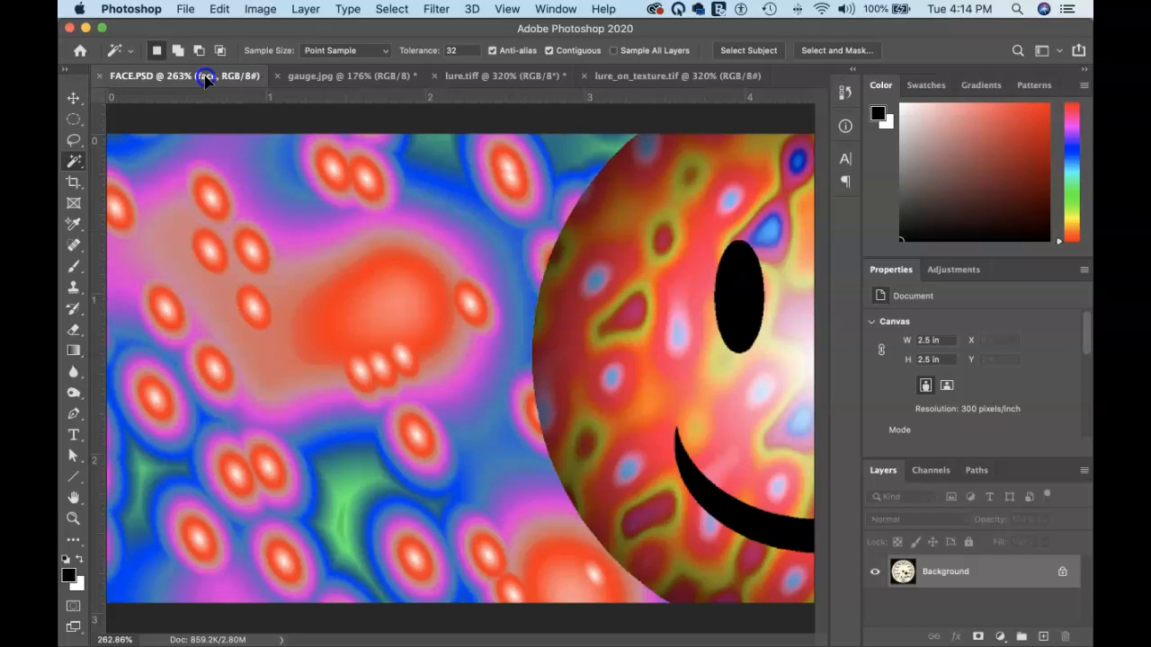
left_click_drag(241, 183, 248, 358)
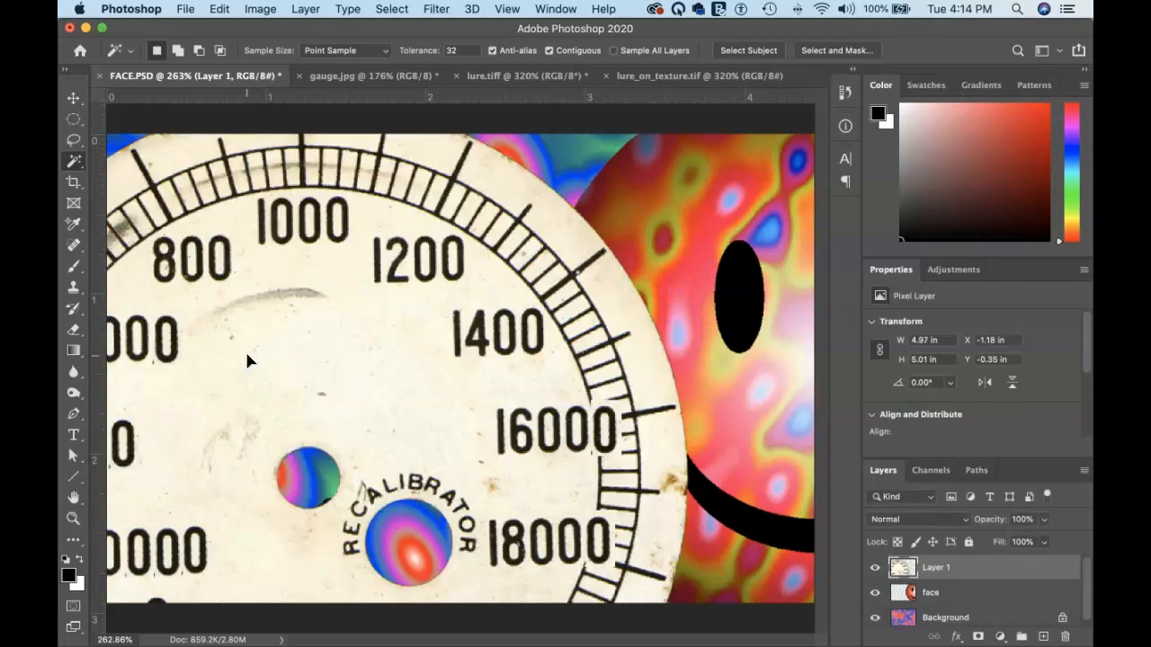
- Move the gauge layer up and left to about X -1.82 in, Y -1.06 in, beside the smiley face
left_click_drag(393, 316, 269, 265)
left_click_drag(300, 350, 301, 302)
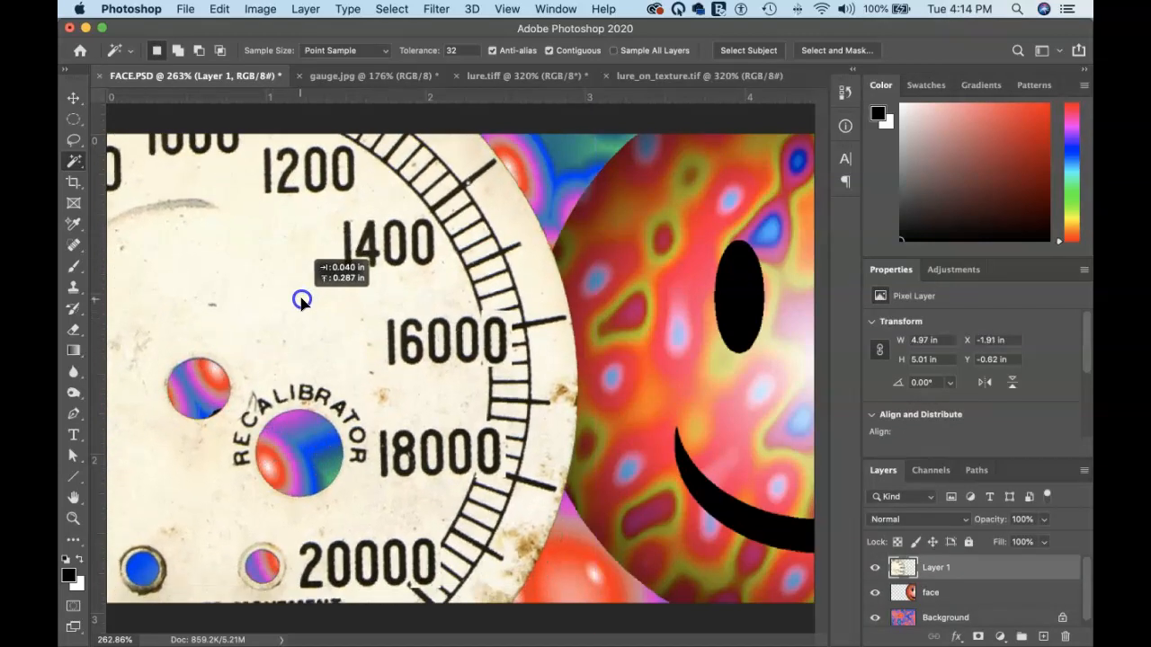
left_click_drag(485, 401, 484, 376)
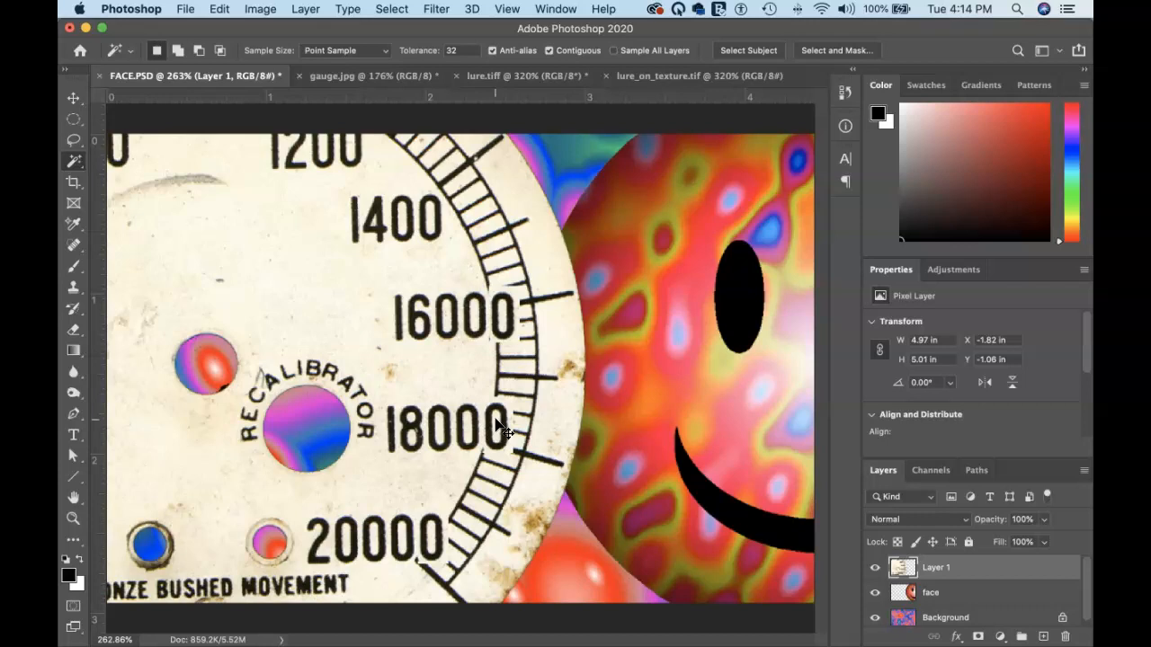
left_click(396, 364)
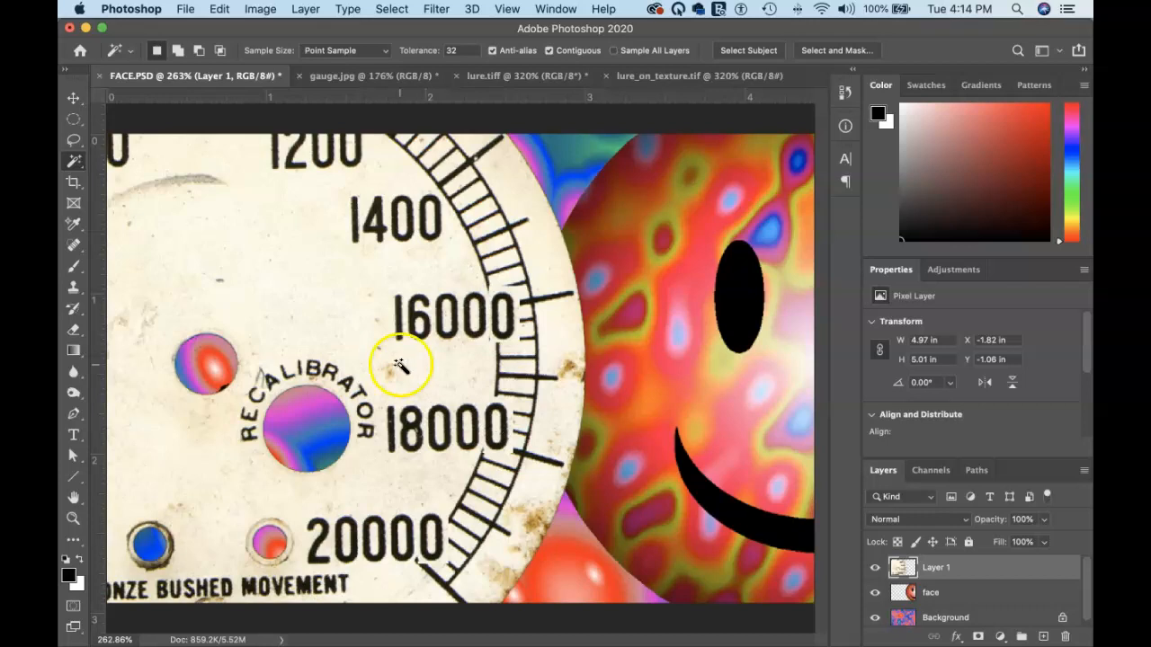